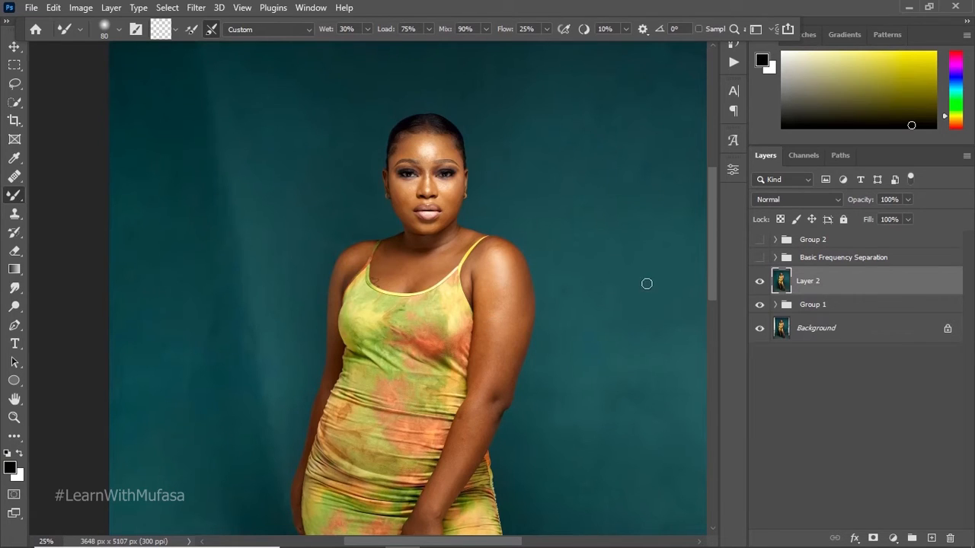
Step: Run the Basic Frequency Separation action on Layer 2
key("z")
left_click_drag(496, 243, 534, 114)
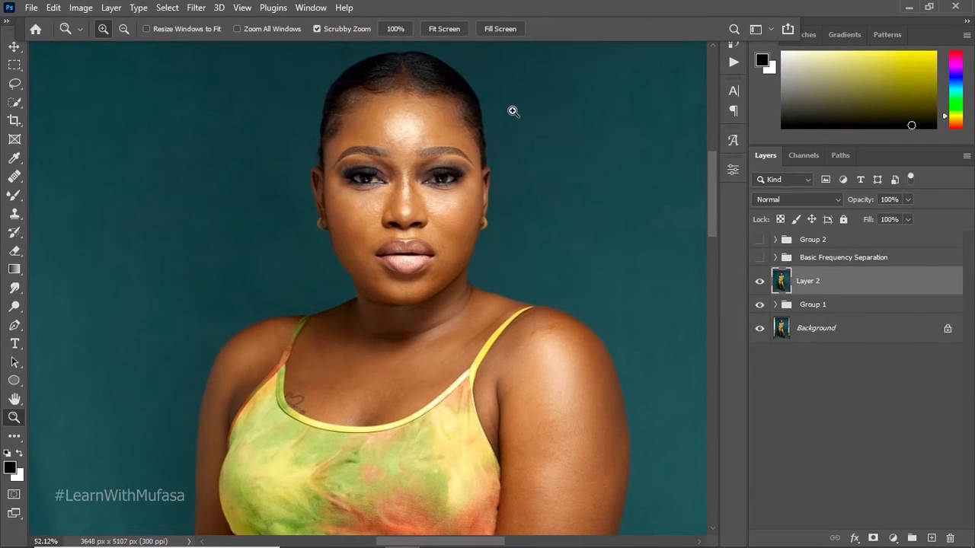
left_click_drag(409, 119, 515, 77)
left_click(735, 64)
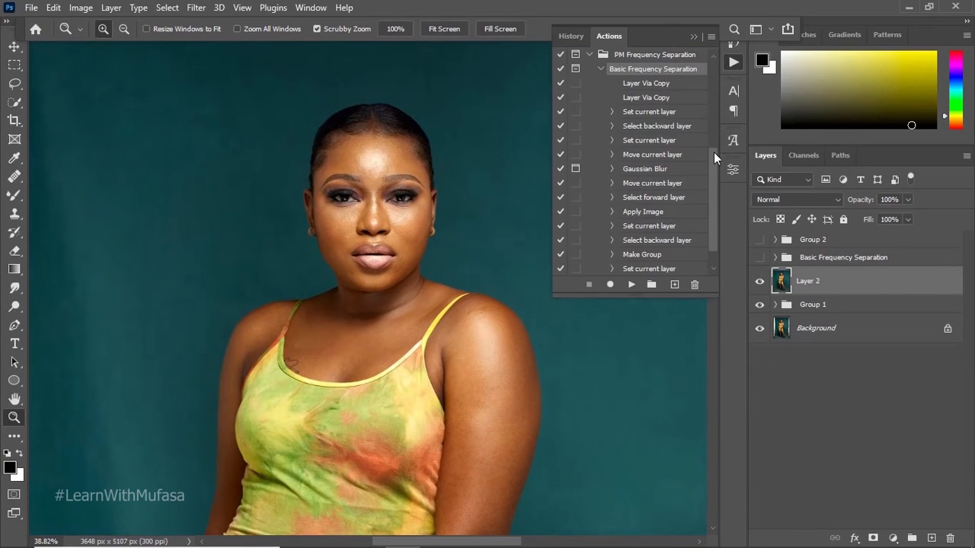
left_click_drag(712, 163, 714, 163)
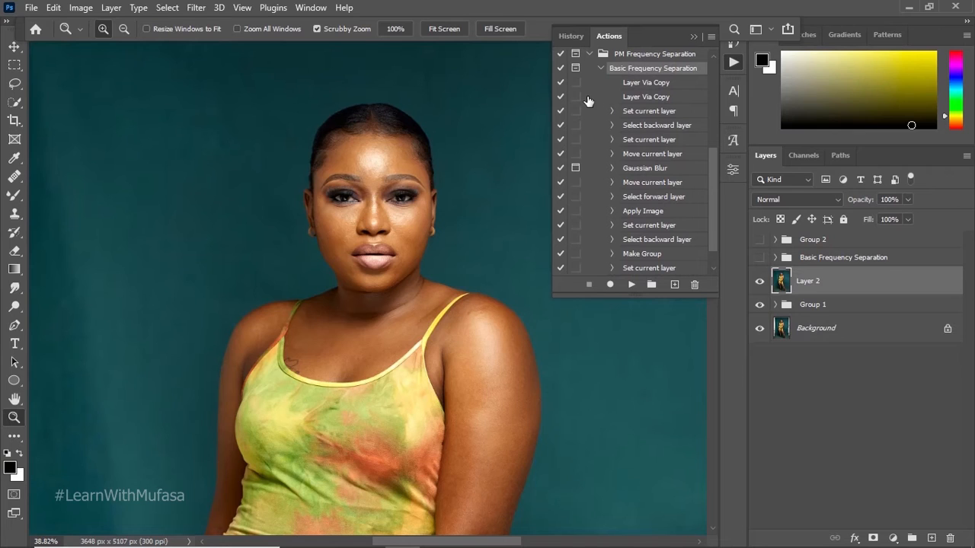
scroll(712, 157, "down", 1)
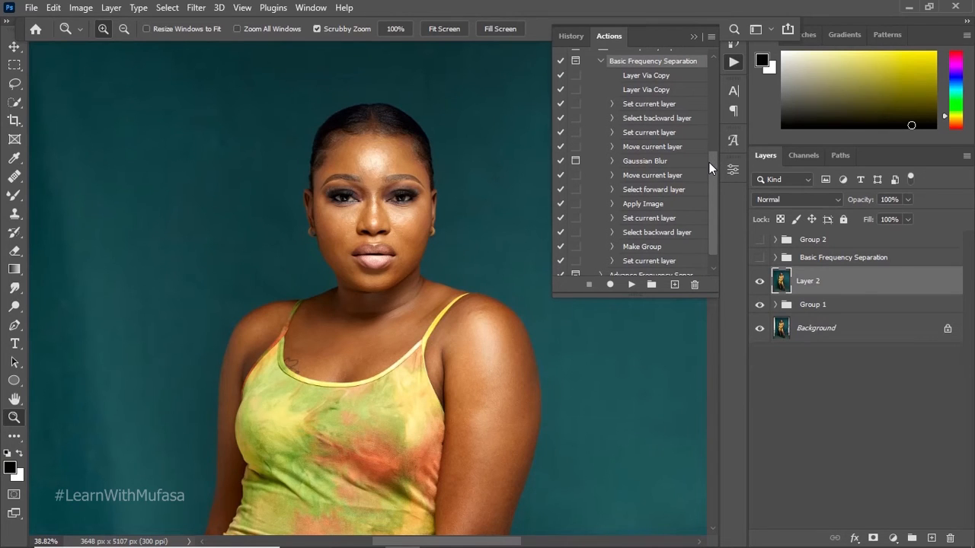
scroll(710, 163, "up", 1)
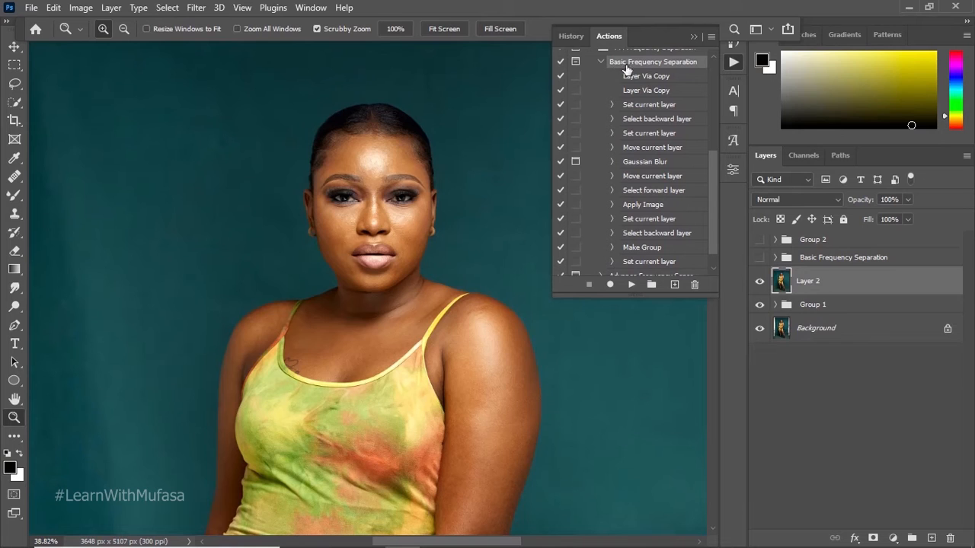
left_click(631, 285)
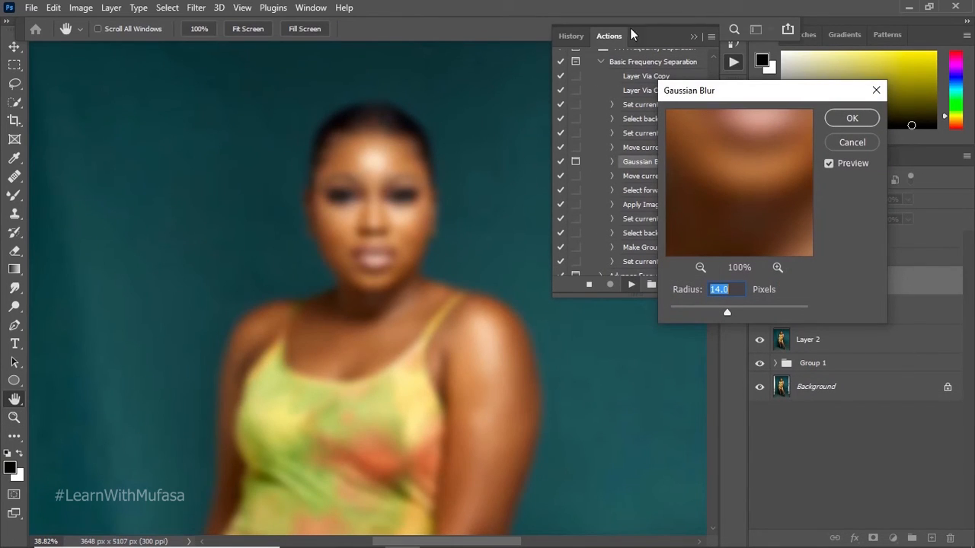
Step: Centre the Gaussian Blur preview on the forehead and magnify it to 200%
left_click(372, 165)
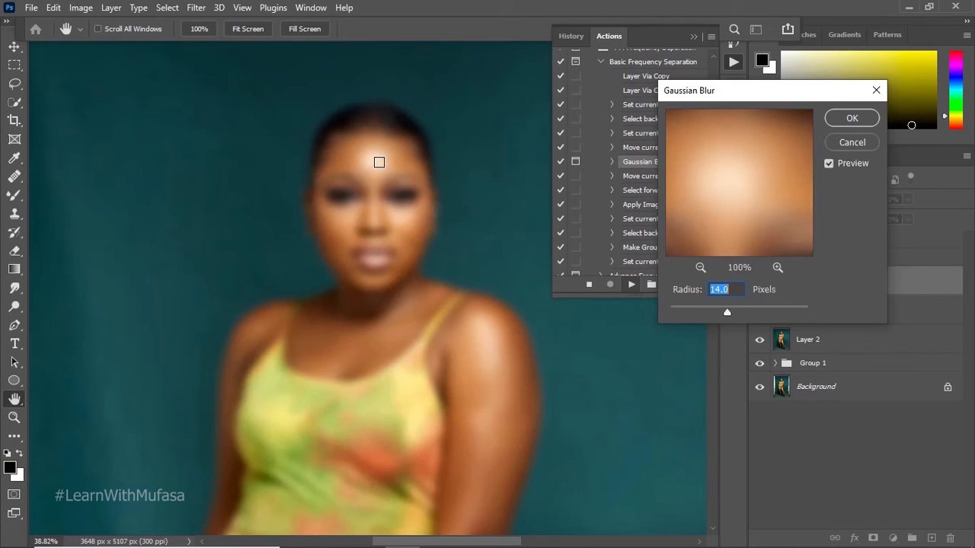
left_click(378, 164)
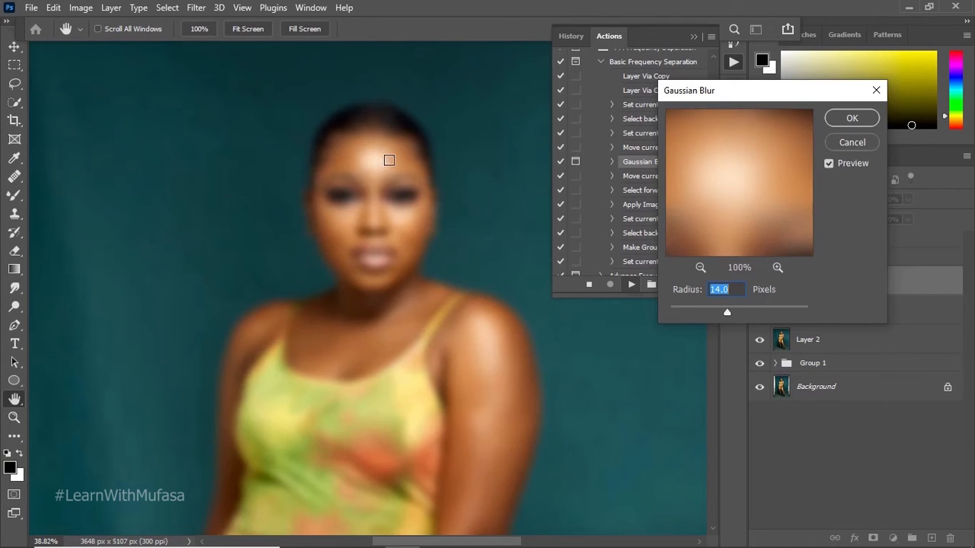
left_click(777, 268)
left_click(777, 267)
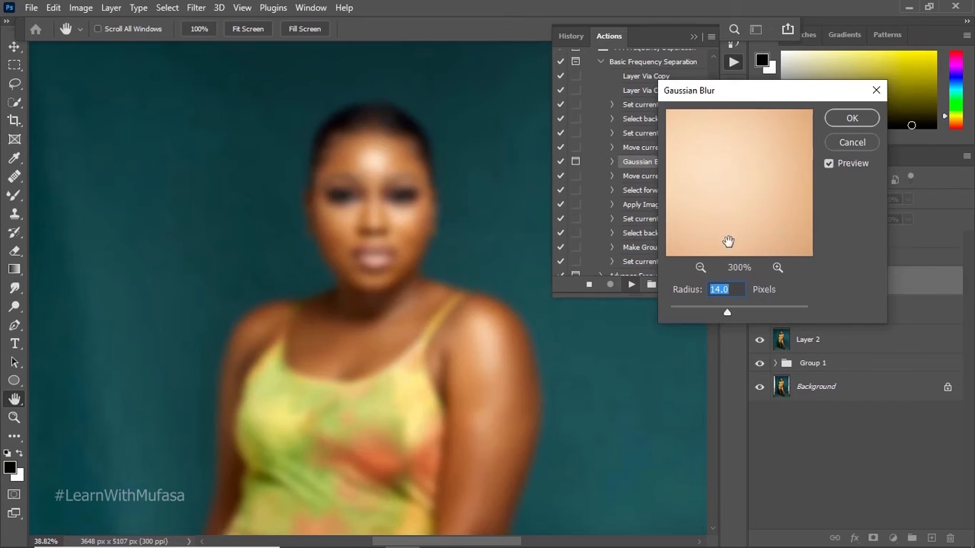
left_click(700, 268)
left_click_drag(410, 159, 393, 158)
Step: Try Gaussian Blur radii of 0.1, 1 and 2 pixels while inspecting the forehead's skin texture
type("0.1")
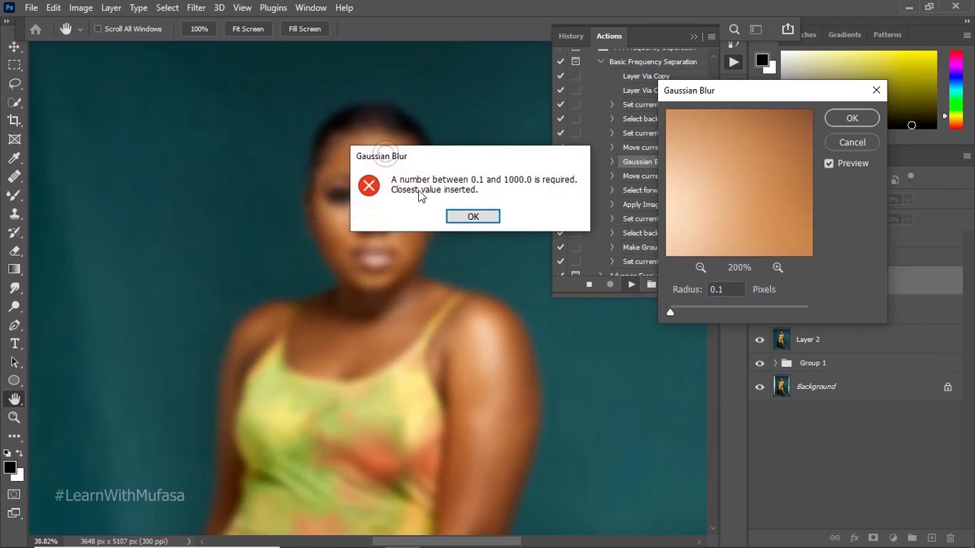
left_click(473, 216)
type("0")
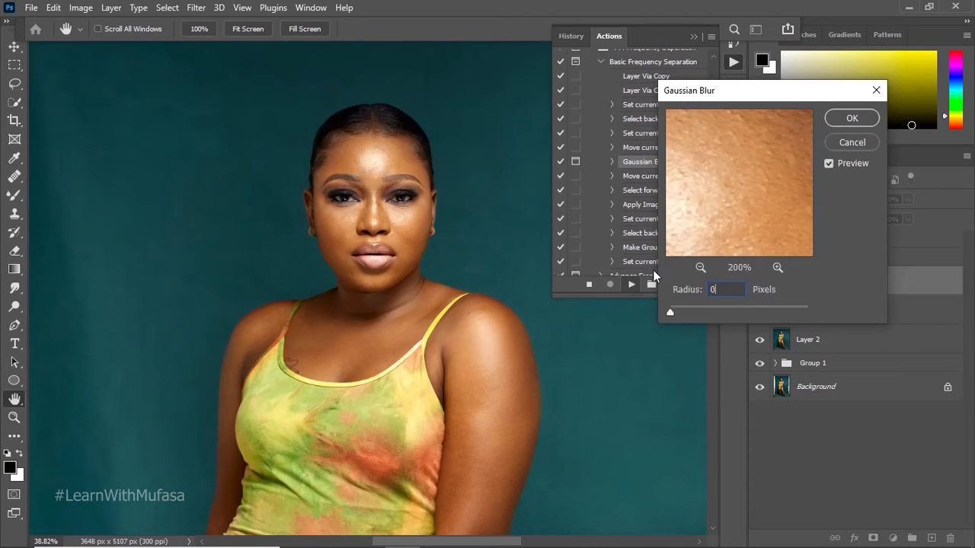
left_click(473, 217)
type("1")
left_click(385, 161)
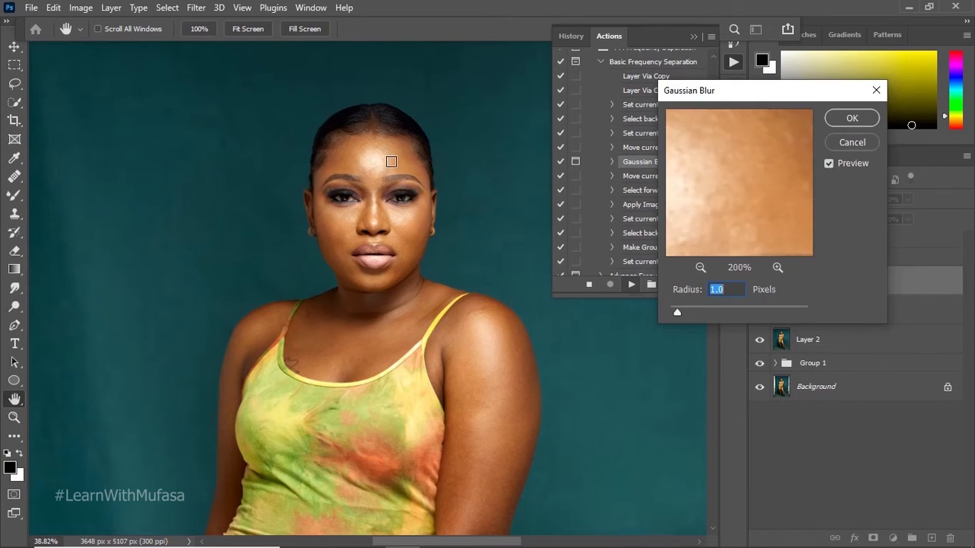
left_click(386, 158)
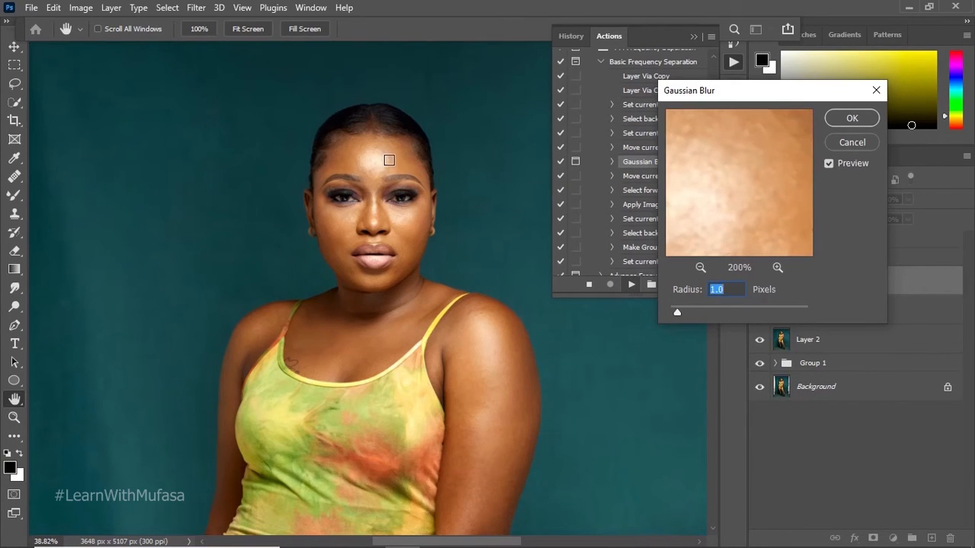
left_click(392, 158)
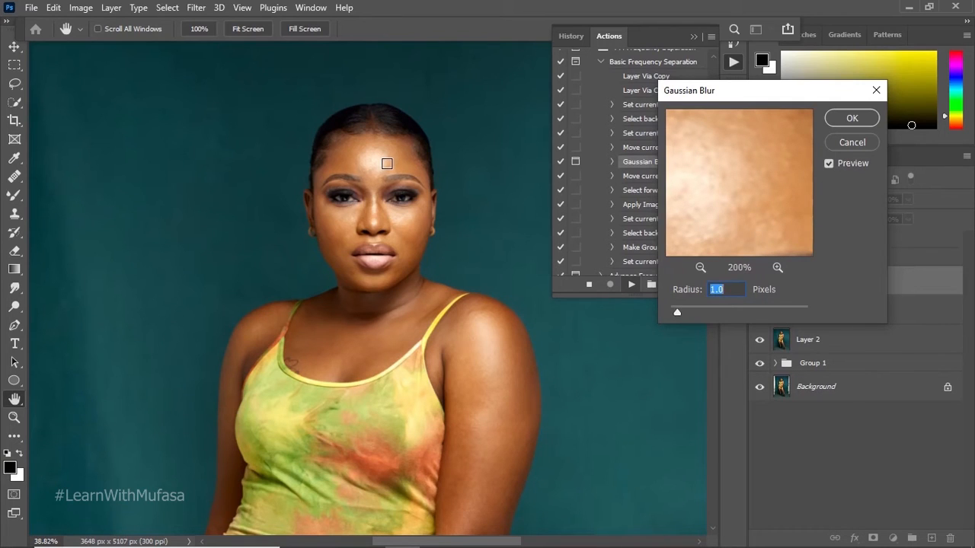
left_click(386, 165)
type("2")
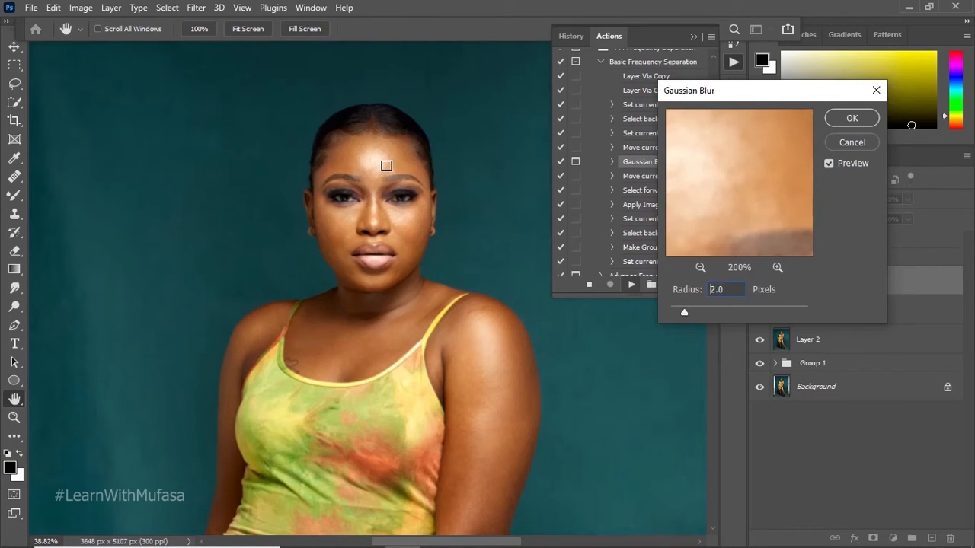
left_click(386, 166)
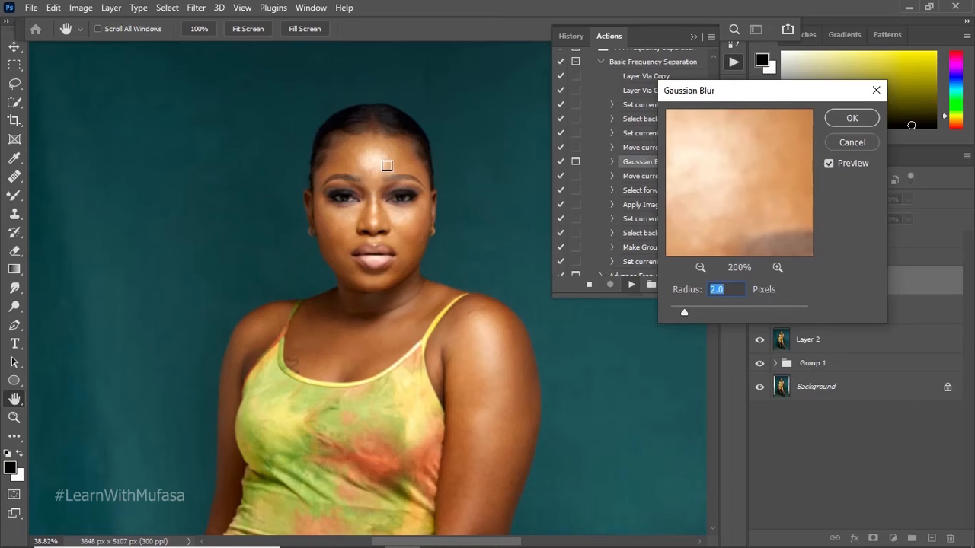
Step: Set the Gaussian Blur radius to 3 pixels, check the forehead preview and apply the blur
type("3")
left_click(387, 160)
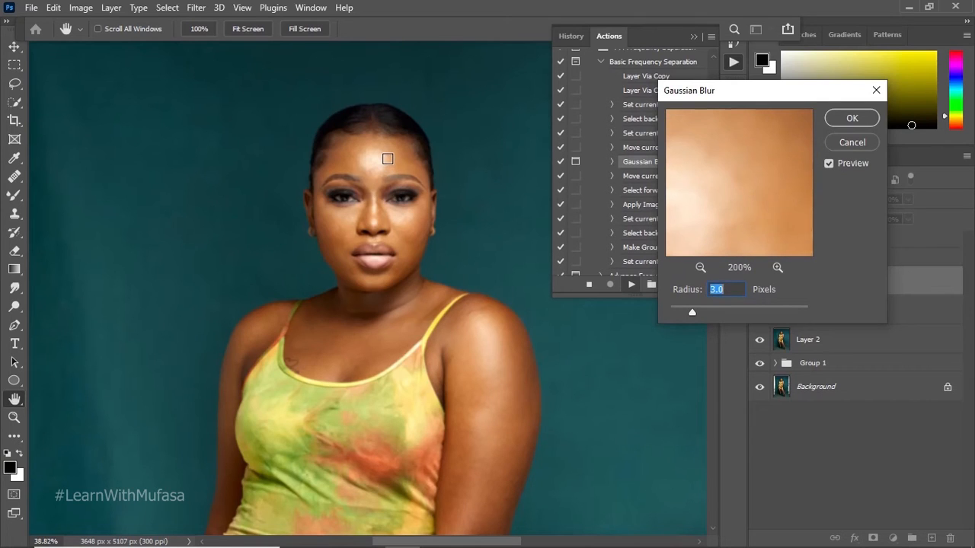
left_click(385, 157)
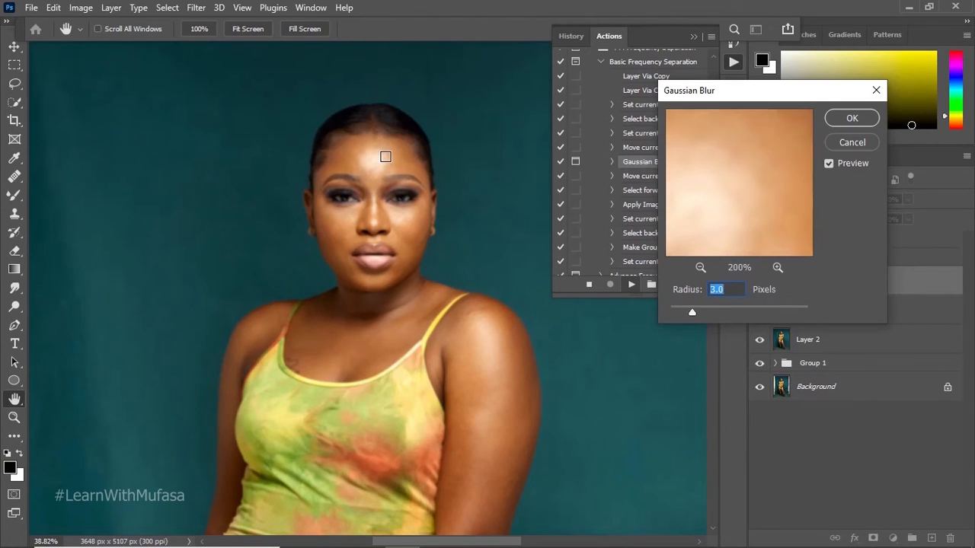
left_click(384, 159)
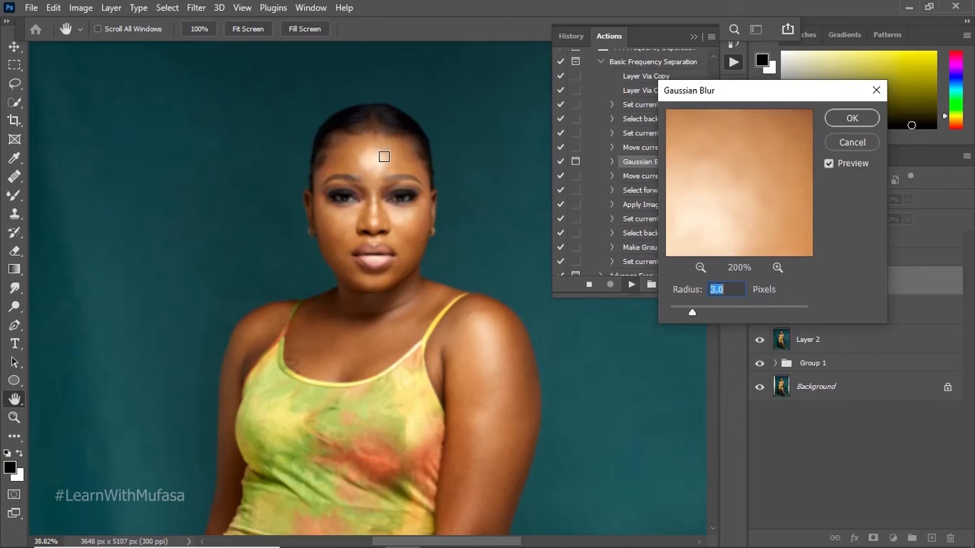
left_click(385, 158)
left_click(387, 159)
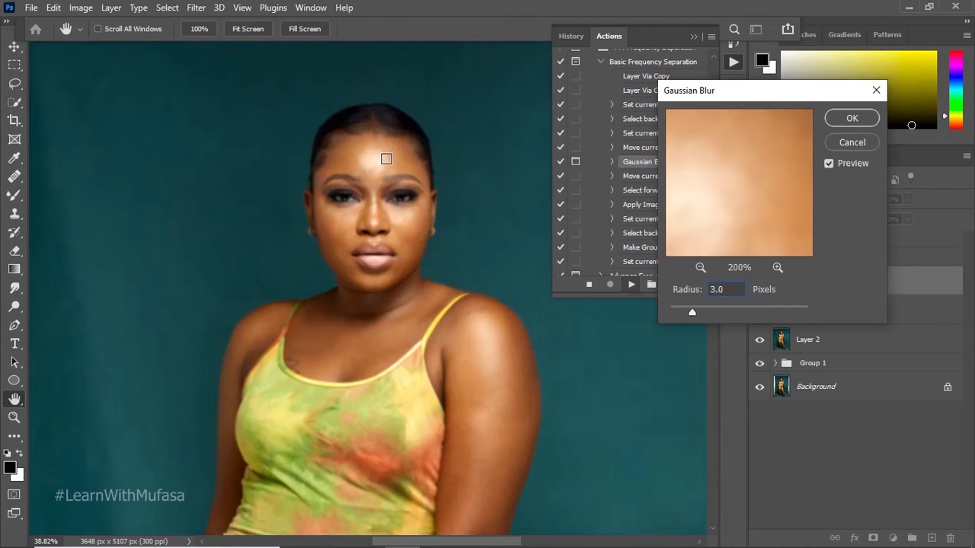
left_click(388, 160)
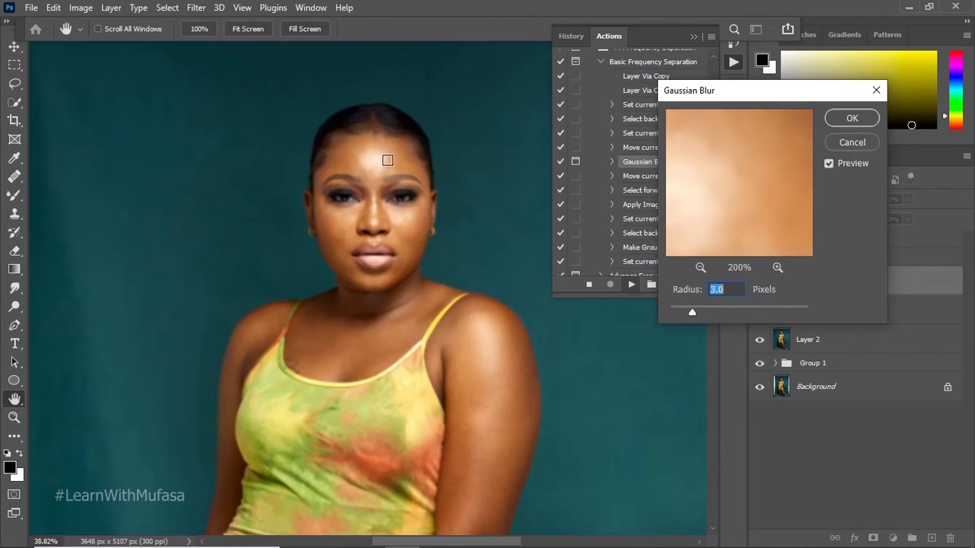
left_click(389, 162)
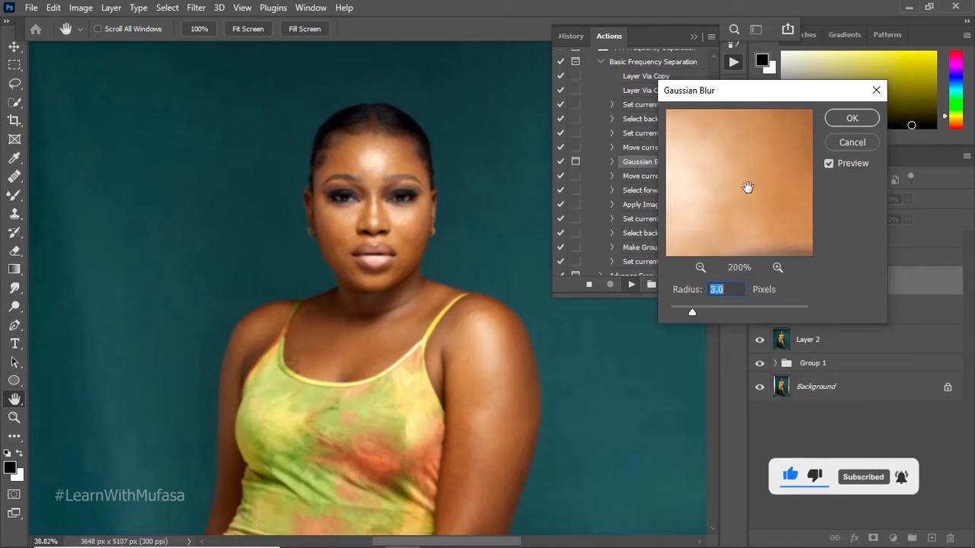
left_click(852, 117)
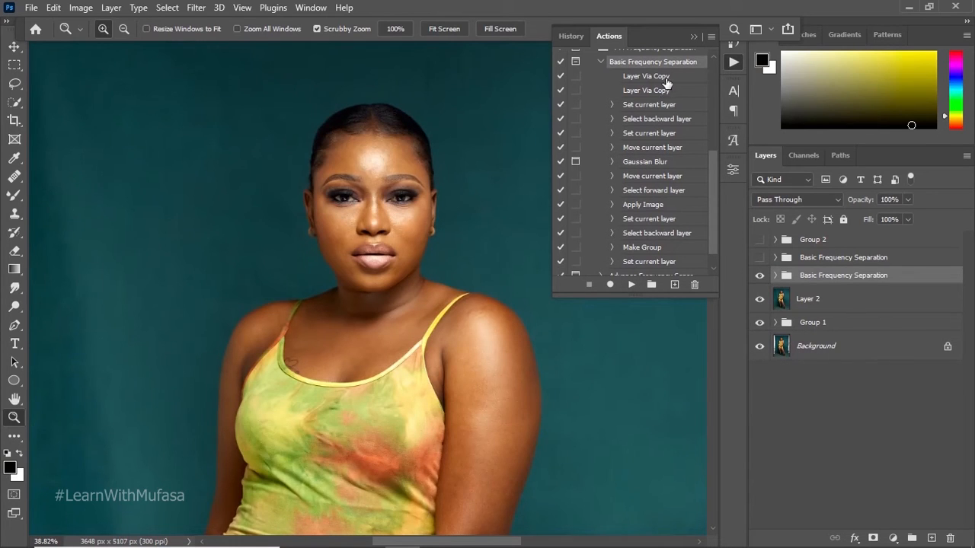
Step: Group the hidden Group 2 and the hidden Basic Frequency Separation group together
left_click(826, 259)
left_click(843, 242, "ctrl")
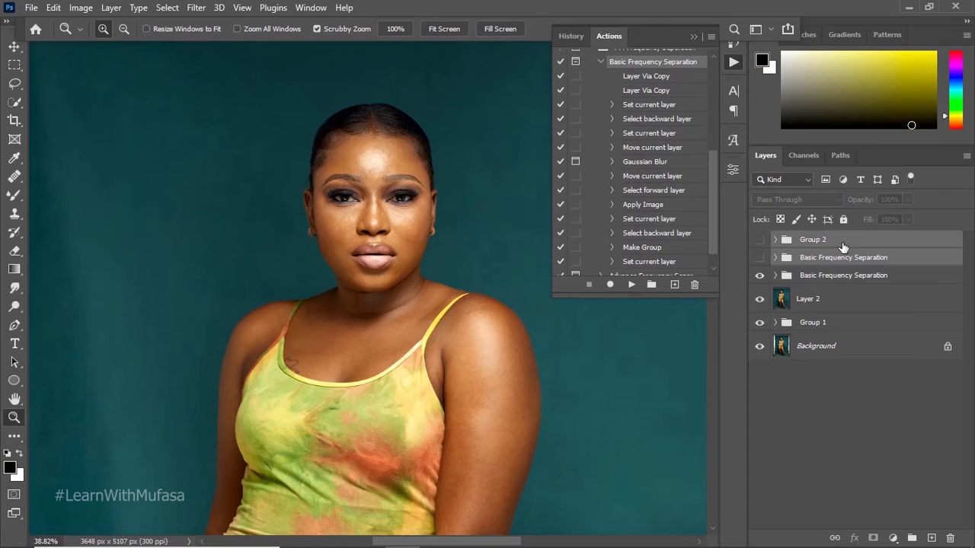
key("ctrl+g")
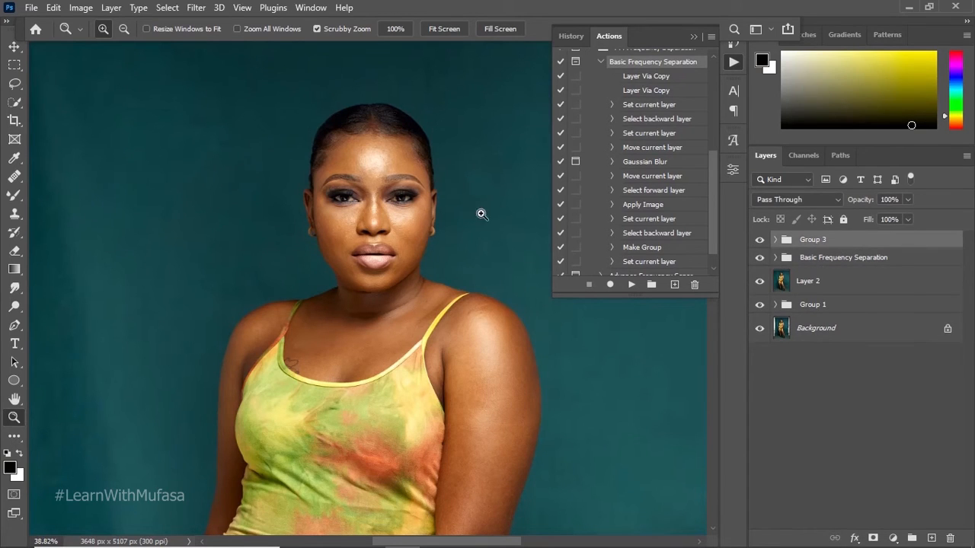
Step: Expand the new Basic Frequency Separation group and duplicate its Low FS Layer
left_click(776, 259)
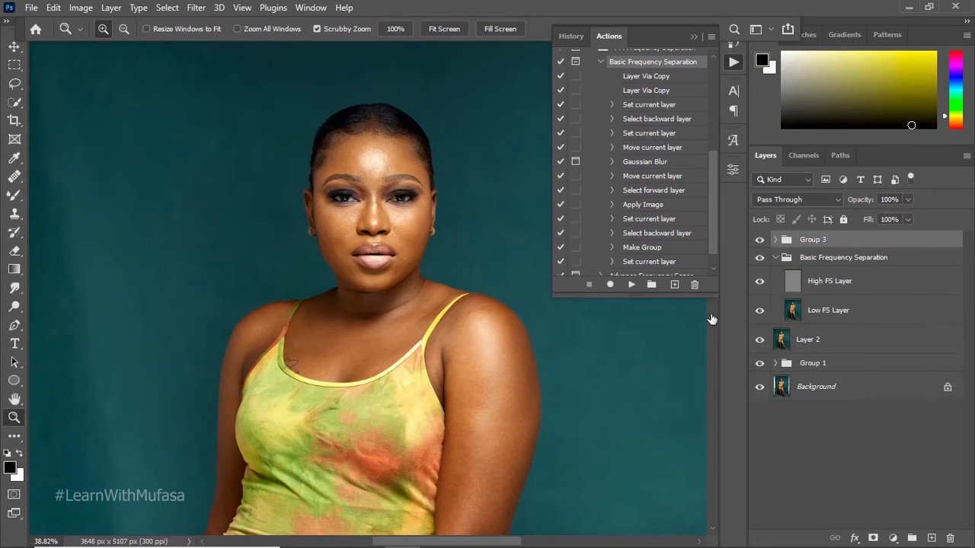
left_click(822, 314)
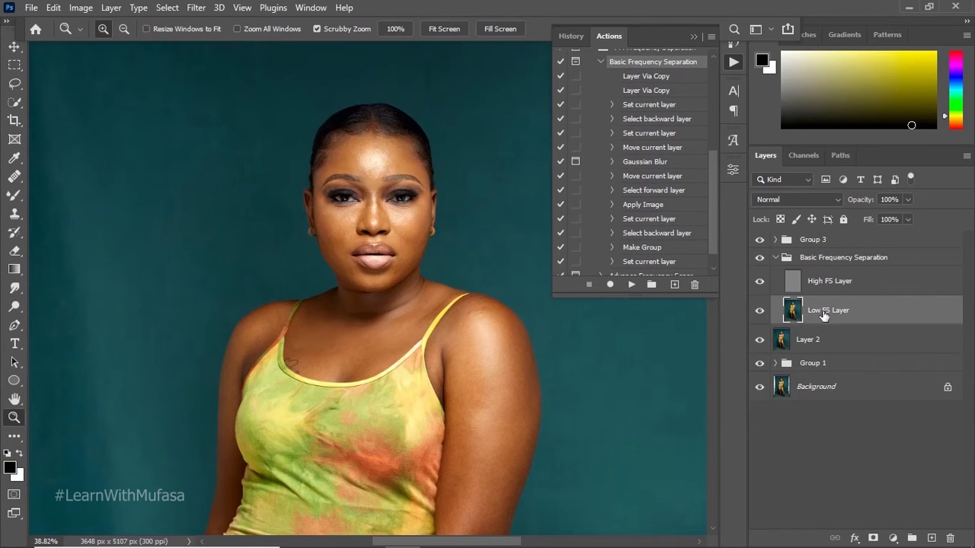
key("ctrl+j")
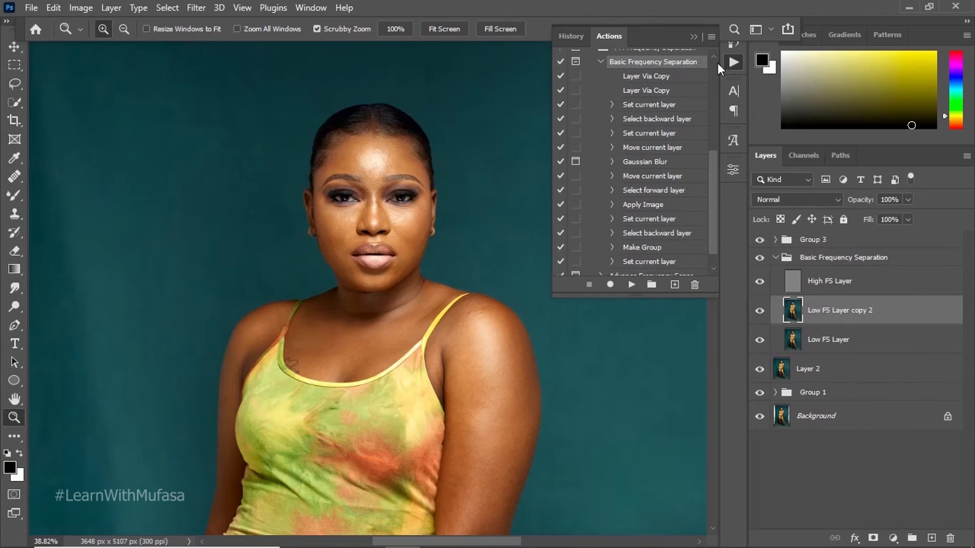
left_click(696, 35)
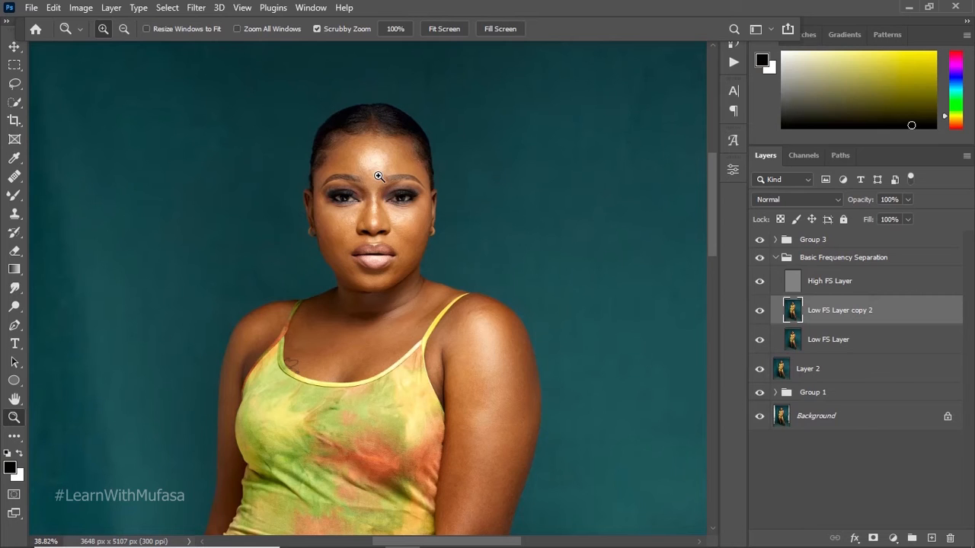
Step: Make Group 2 visible inside Group 3
left_click_drag(381, 179, 423, 141)
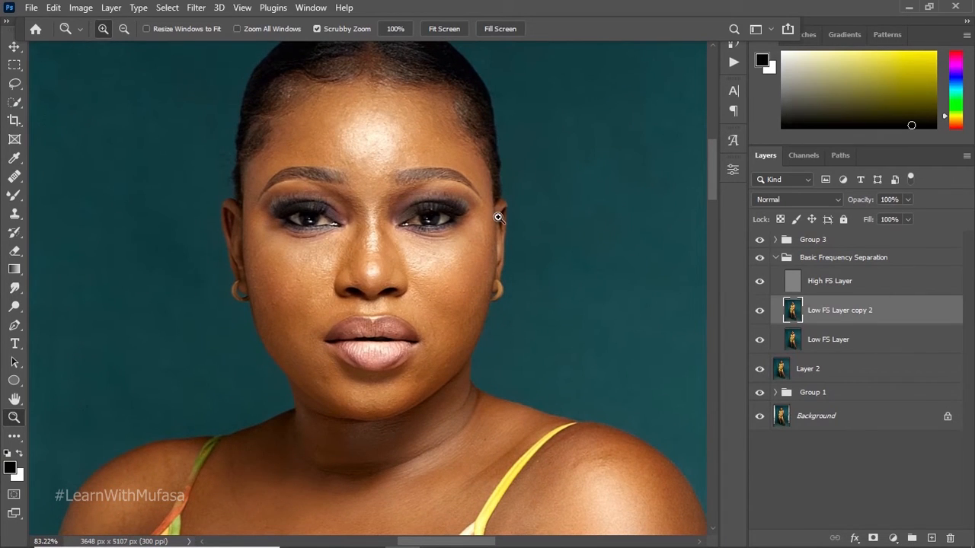
left_click(775, 240)
left_click(761, 258)
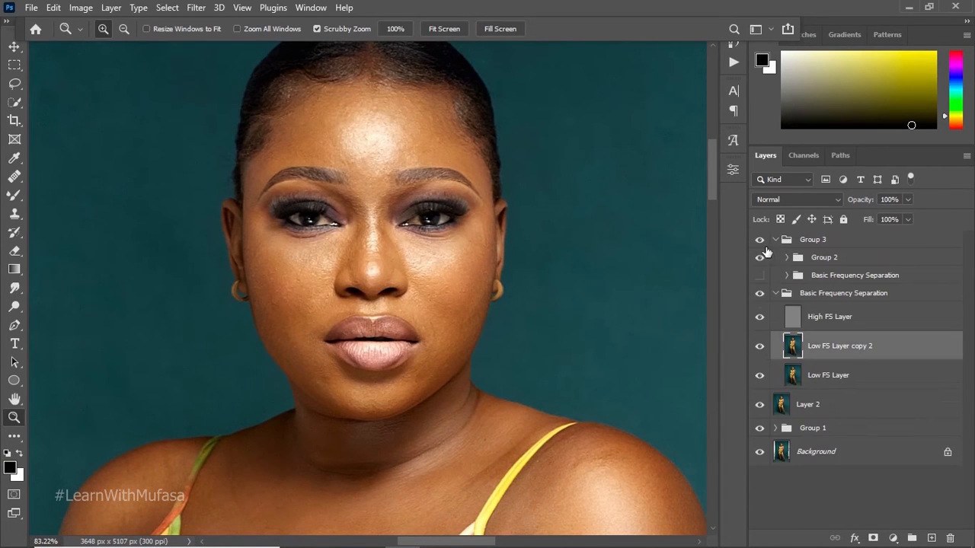
left_click(776, 240)
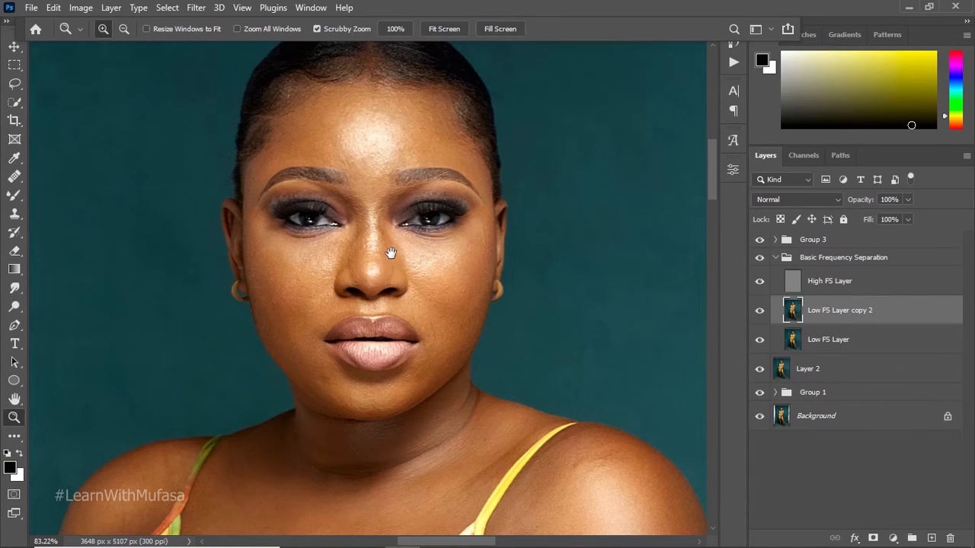
Step: Rename the duplicated low-frequency layer as "work here" and activate the Mixer Brush tool on it
left_click_drag(390, 252, 389, 277)
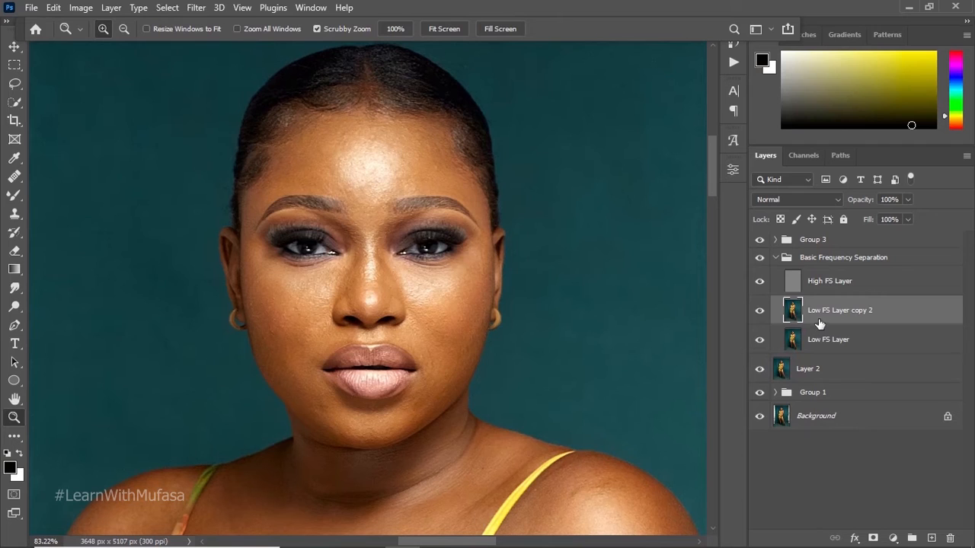
double_click(840, 314)
type("work here")
left_click(830, 454)
left_click(862, 314)
left_click(13, 195)
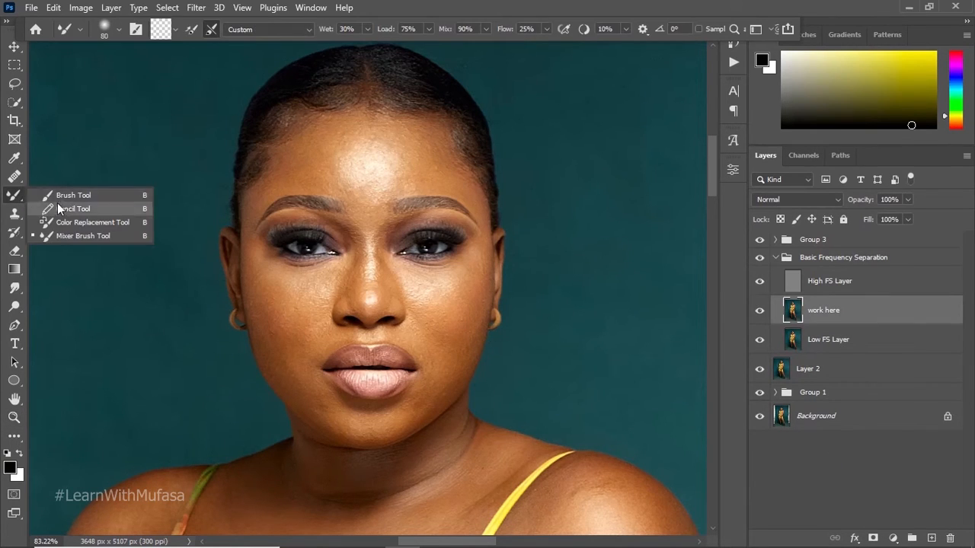
left_click(64, 236)
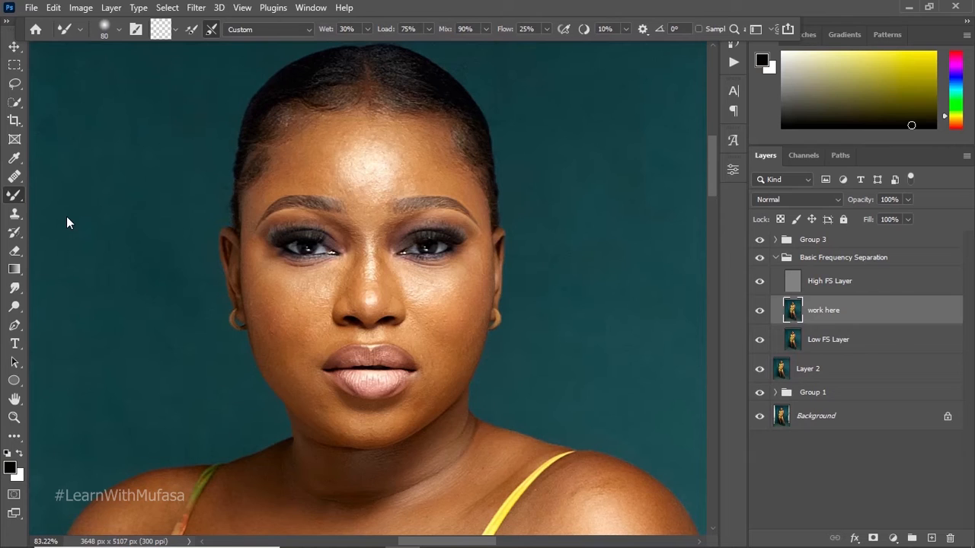
left_click(189, 32)
left_click(189, 32)
left_click(212, 31)
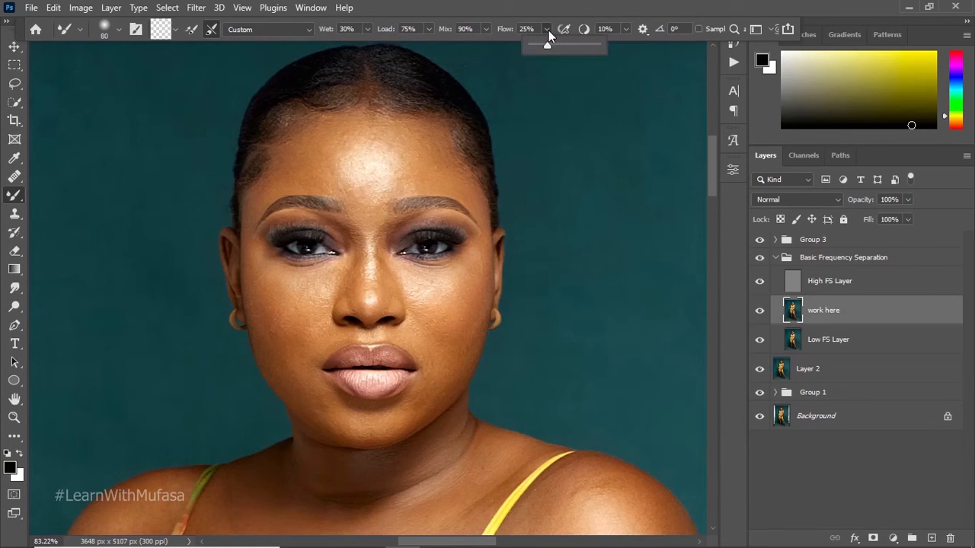
left_click(545, 29)
left_click(14, 47)
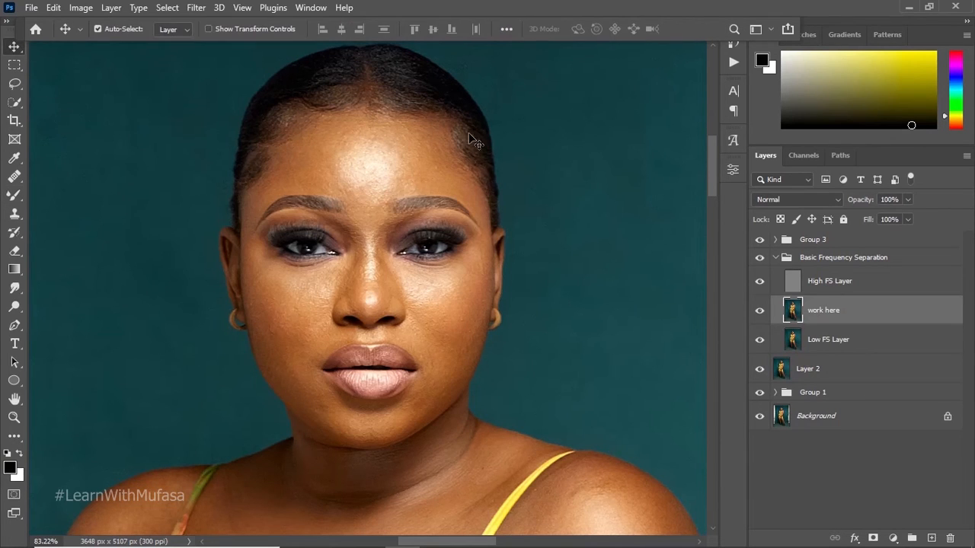
left_click(14, 195)
Step: Smooth the forehead skin on the "work here" layer with the Mixer Brush, reducing the brush size to 30
key("z")
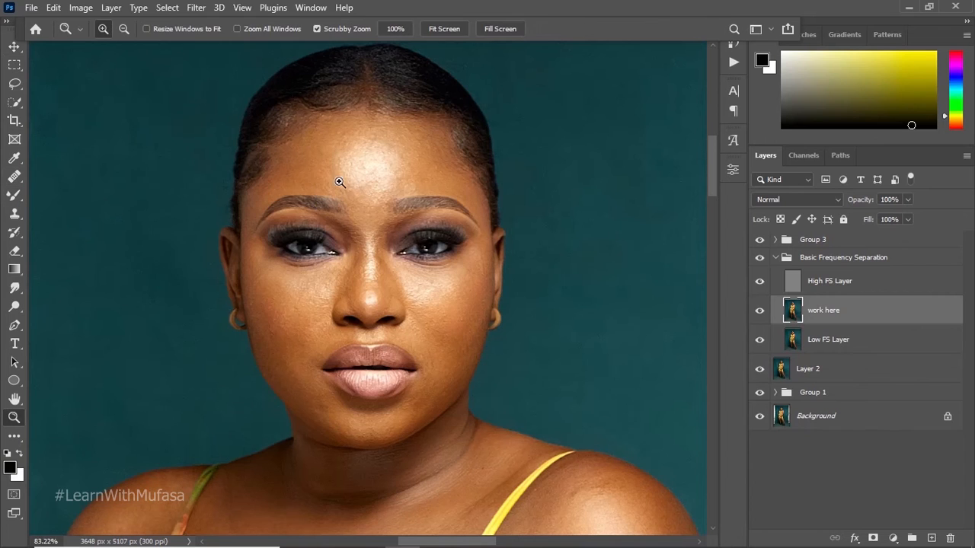
mouse_move(333, 180)
left_mouse_down()
mouse_move(338, 188)
mouse_move(323, 191)
left_mouse_up()
left_click(323, 191)
left_click(336, 199)
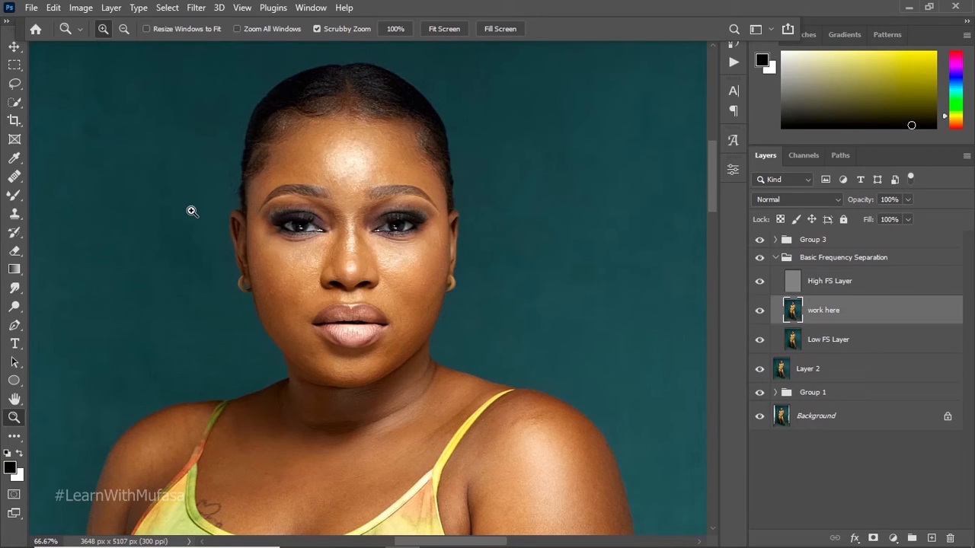
left_click(17, 196)
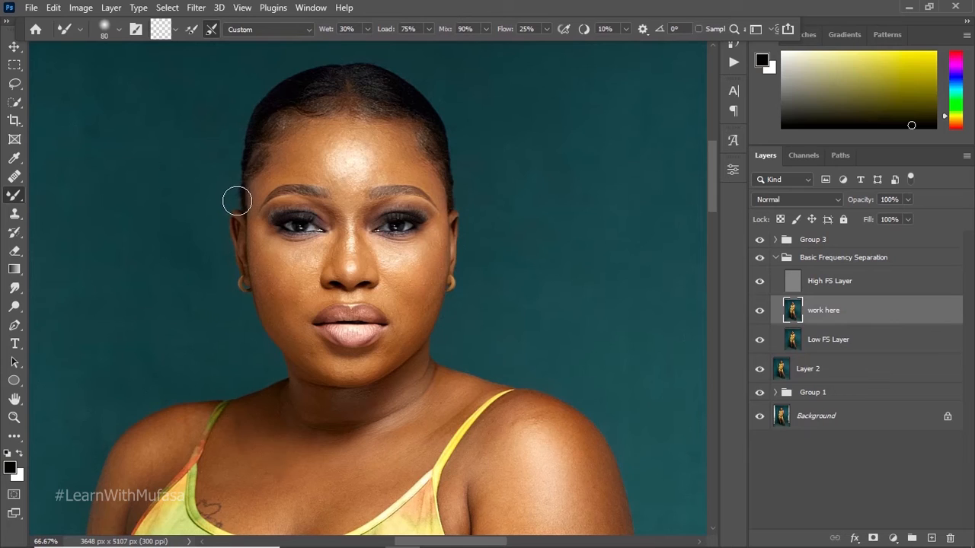
key("bracketleft")
key("bracketleft")
key("bracketleft")
key("bracketleft")
key("bracketleft")
key("bracketleft")
key("bracketleft")
key("bracketleft")
key("bracketright")
key("bracketleft")
key("bracketleft")
key("bracketleft")
key("bracketright")
key("bracketleft")
key("bracketleft")
Step: Hide and show the "work here" layer to compare the face before and after the blending
left_click(759, 313)
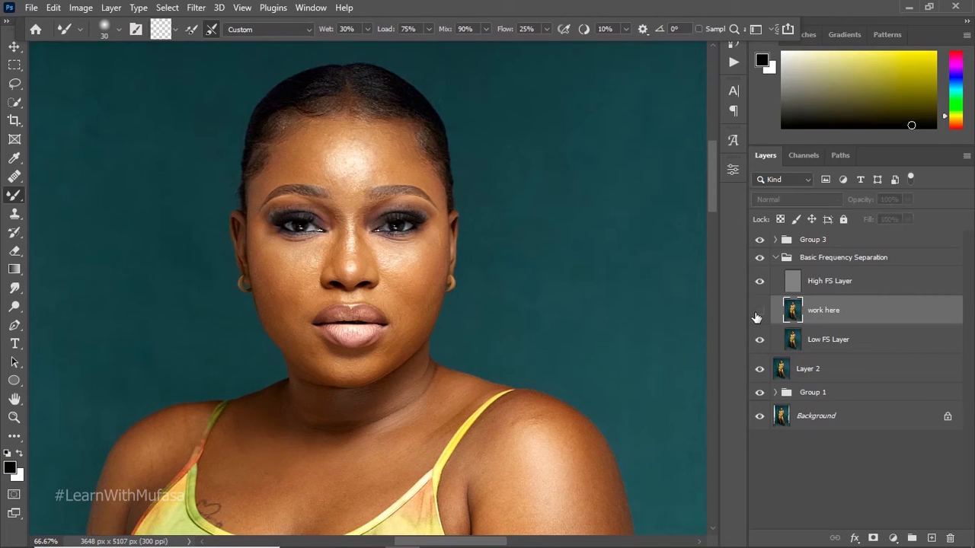
left_click(758, 314)
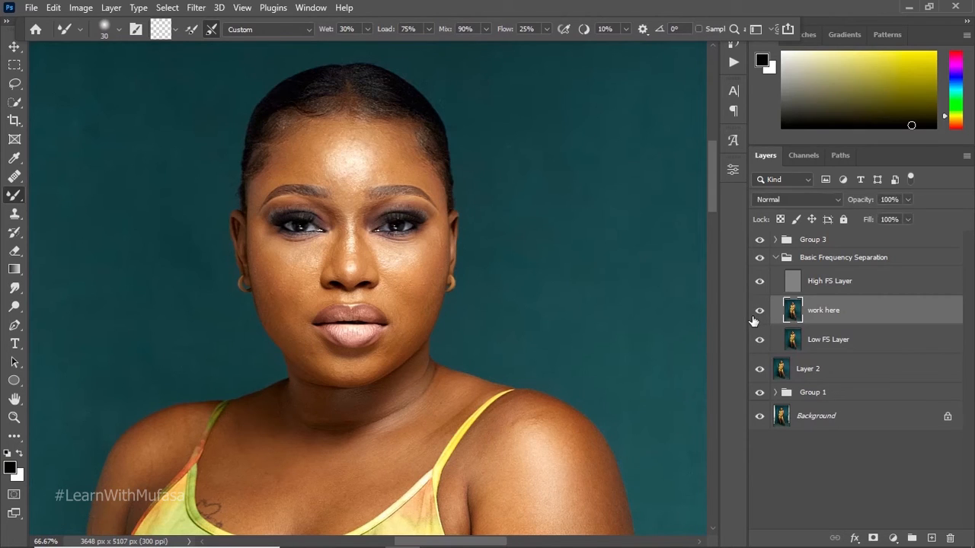
left_click(758, 312)
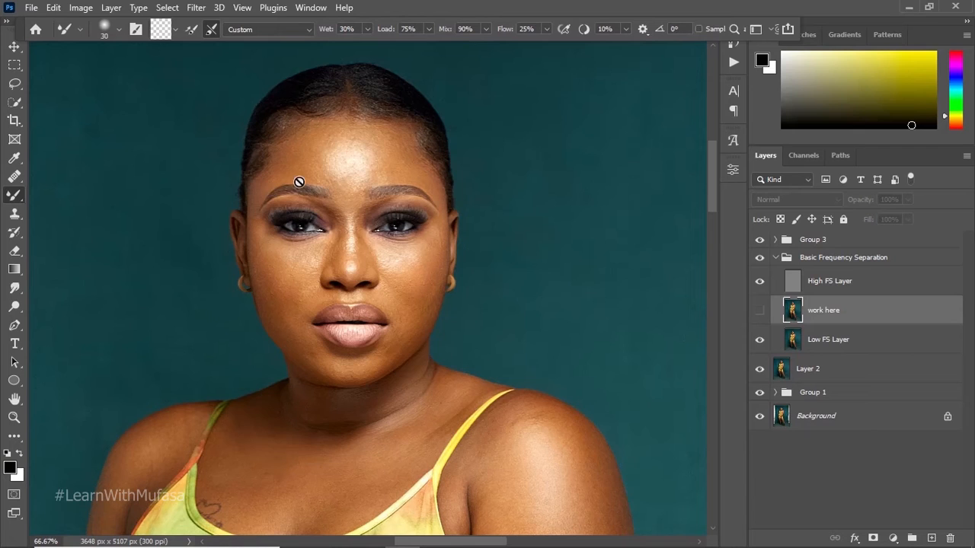
left_click(761, 313)
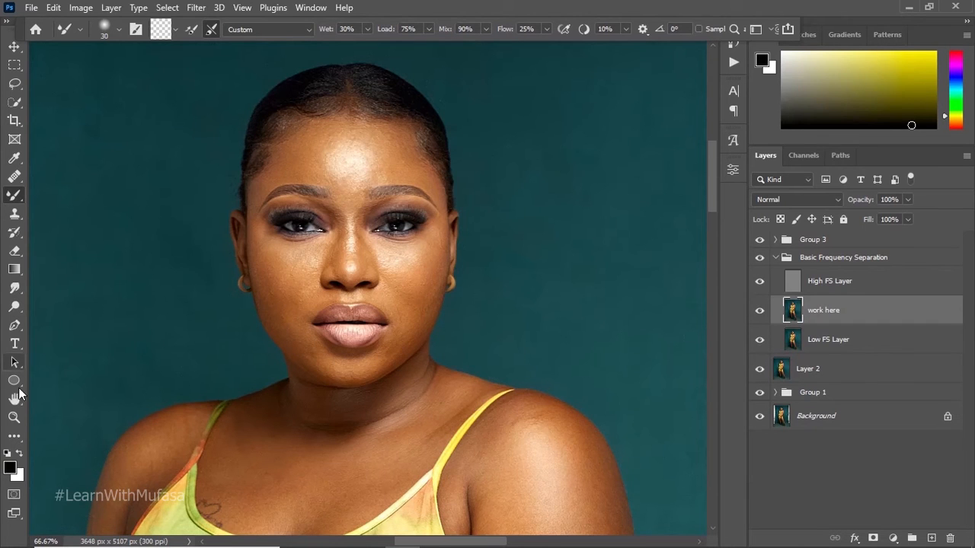
Step: Continue blending the forehead tones with the Mixer Brush, varying the brush size to suit each area
left_click(14, 417)
mouse_move(342, 178)
left_mouse_down()
mouse_move(375, 152)
mouse_move(342, 183)
left_mouse_up()
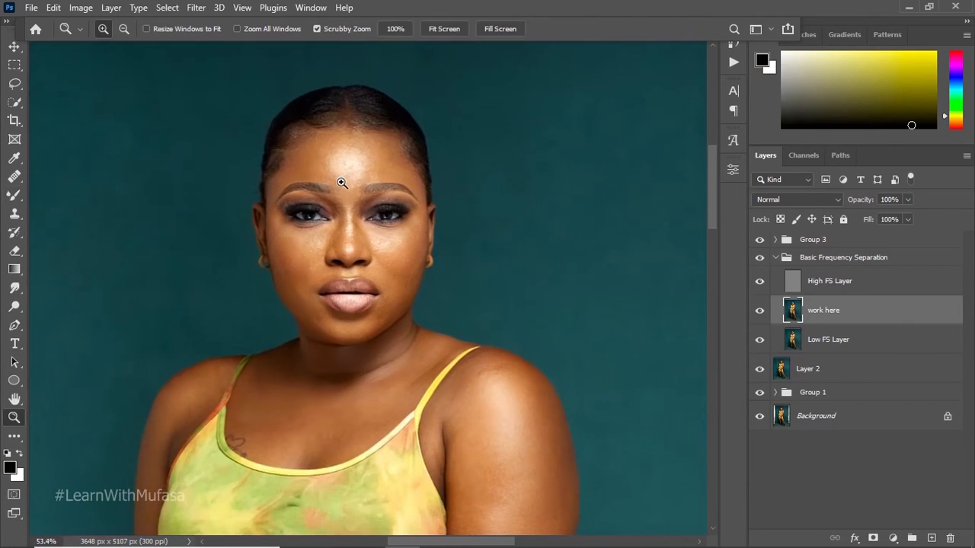
left_click(346, 181)
left_click(15, 214)
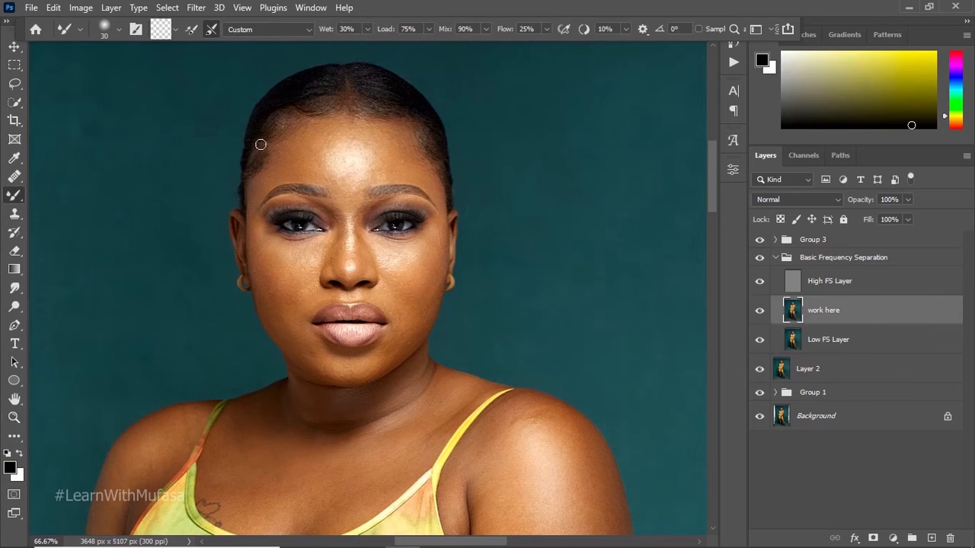
left_click(14, 418)
mouse_move(373, 200)
left_mouse_down()
mouse_move(460, 142)
mouse_move(410, 161)
mouse_move(435, 157)
mouse_move(374, 196)
mouse_move(391, 189)
left_mouse_up()
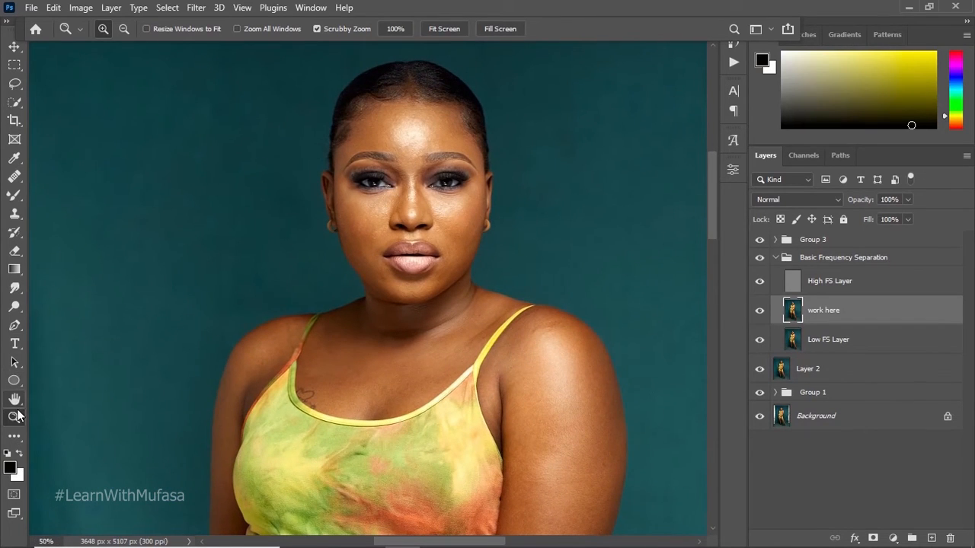
left_click(15, 196)
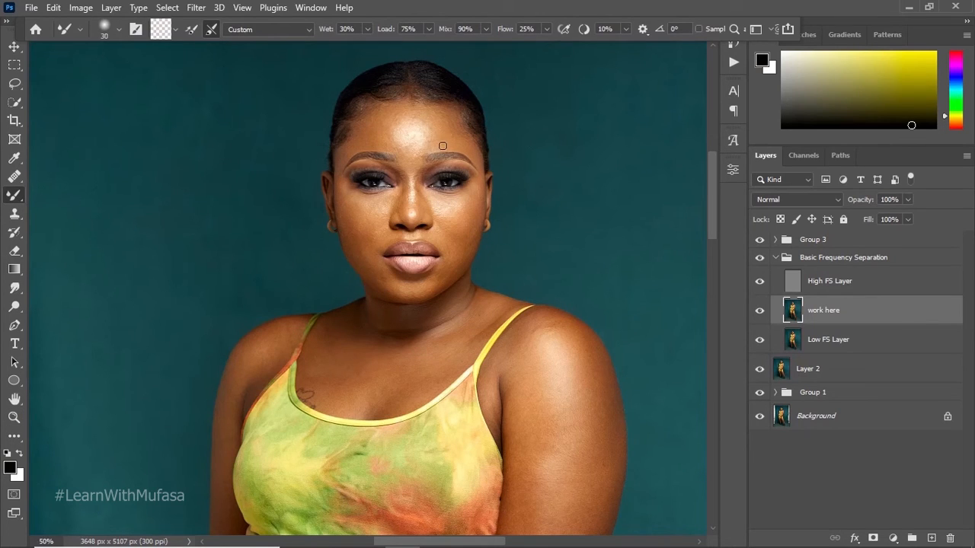
key("bracketright")
key("bracketright")
key("bracketright")
key("bracketleft")
key("bracketright")
key("bracketleft")
key("bracketright")
key("bracketleft")
key("bracketright")
key("bracketright")
key("bracketright")
key("bracketright")
key("bracketleft")
key("bracketleft")
key("bracketleft")
key("bracketleft")
key("bracketright")
Step: Blend the skin below the eye and across the cheek on the image's left side, enlarging the Mixer Brush to 80 or more
left_click_drag(341, 186, 352, 203)
key("bracketright")
key("bracketright")
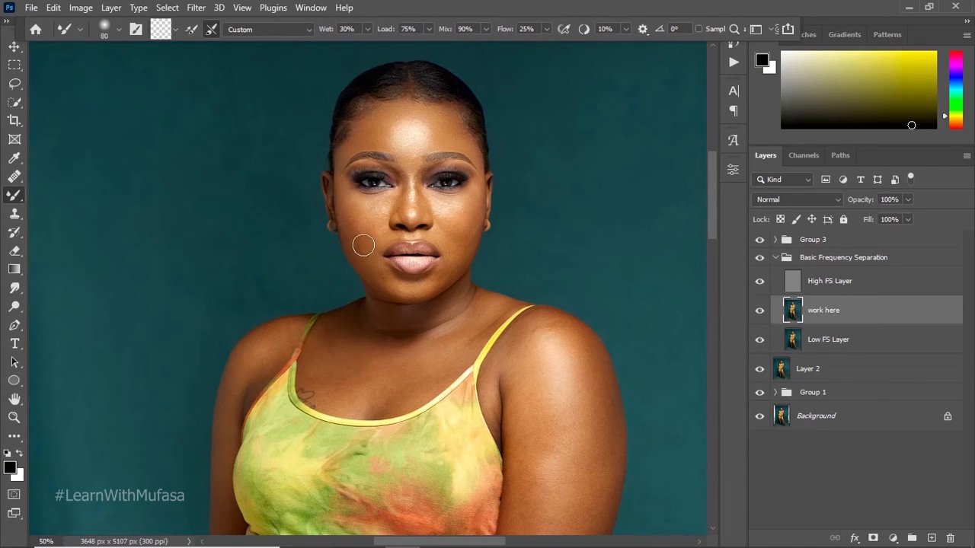
key("bracketright")
key("bracketright")
Step: Reduce the Mixer Brush size to 35 and smooth the side of the nose
key("bracketleft")
key("bracketleft")
key("bracketleft")
key("bracketleft")
key("bracketleft")
key("bracketleft")
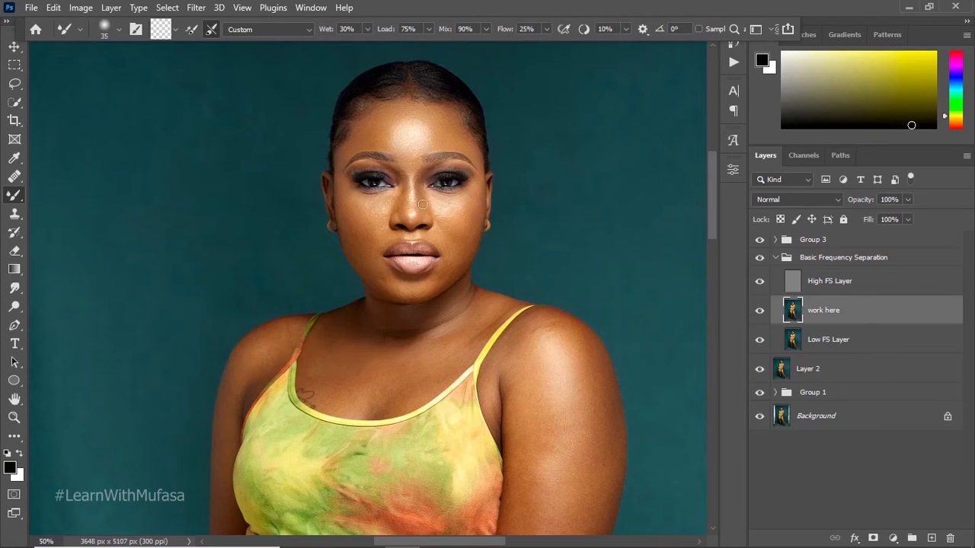
left_click_drag(423, 204, 421, 205)
Step: Enlarge the Mixer Brush to 70 and smooth the cheek on the image's right side
key("bracketright")
key("bracketright")
key("bracketright")
key("bracketright")
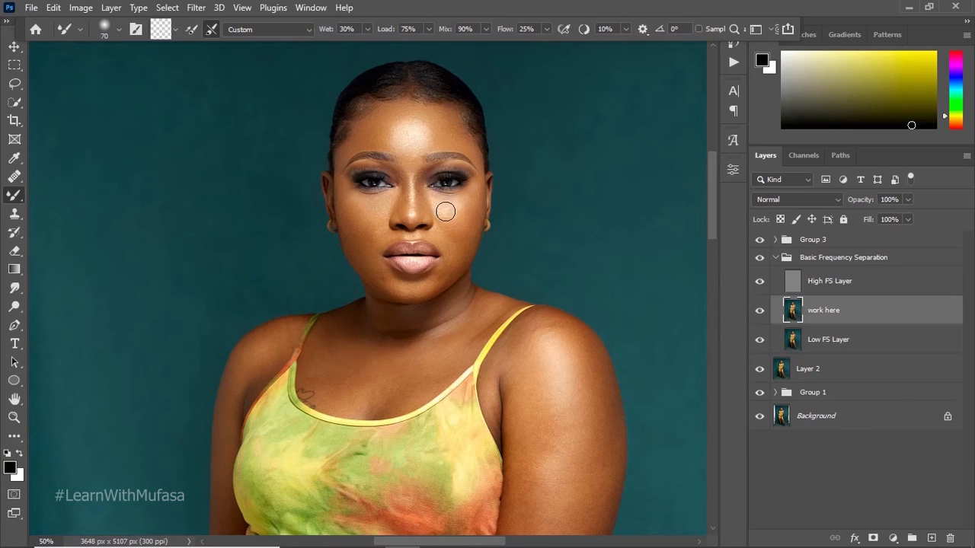
Step: Blend the small areas of the right-hand cheek down to the corner of the mouth with a smaller Mixer Brush
key("bracketleft")
key("bracketleft")
key("bracketleft")
key("bracketleft")
key("bracketleft")
key("bracketleft")
key("bracketleft")
key("bracketright")
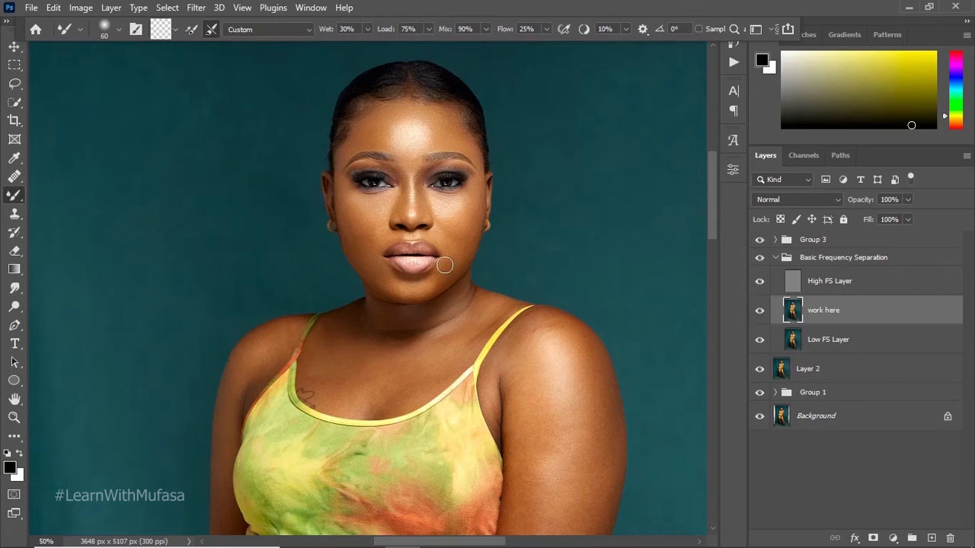
Step: Even out the skin around the mouth with the Mixer Brush and compare the result by hiding and showing the "work here" layer
key("bracketright")
key("bracketright")
key("bracketleft")
key("bracketleft")
key("bracketleft")
key("bracketright")
key("bracketleft")
key("bracketleft")
key("bracketright")
key("bracketleft")
key("bracketleft")
left_click(759, 311)
left_click(760, 310)
Step: Smooth the under-eye and cheek area on the image's left side with the Mixer Brush at size 70
key("bracketright")
key("bracketright")
mouse_move(373, 218)
left_mouse_down()
mouse_move(358, 238)
mouse_move(354, 212)
mouse_move(367, 224)
mouse_move(350, 195)
left_mouse_up()
key("bracketright")
key("bracketleft")
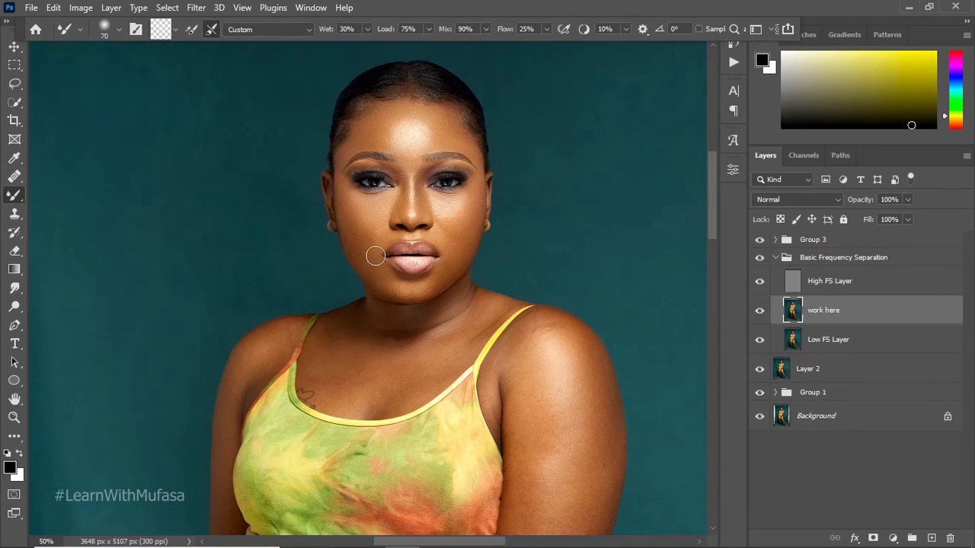
Step: Refine the lower face around the lips and jaw with the Mixer Brush, reducing the size to 45
key("bracketright")
key("bracketright")
key("bracketleft")
key("bracketleft")
key("bracketleft")
key("bracketright")
key("bracketleft")
key("bracketleft")
key("bracketleft")
Step: Blend the broader cheek areas with a larger Mixer Brush, raising the size from 80 to 100
key("z")
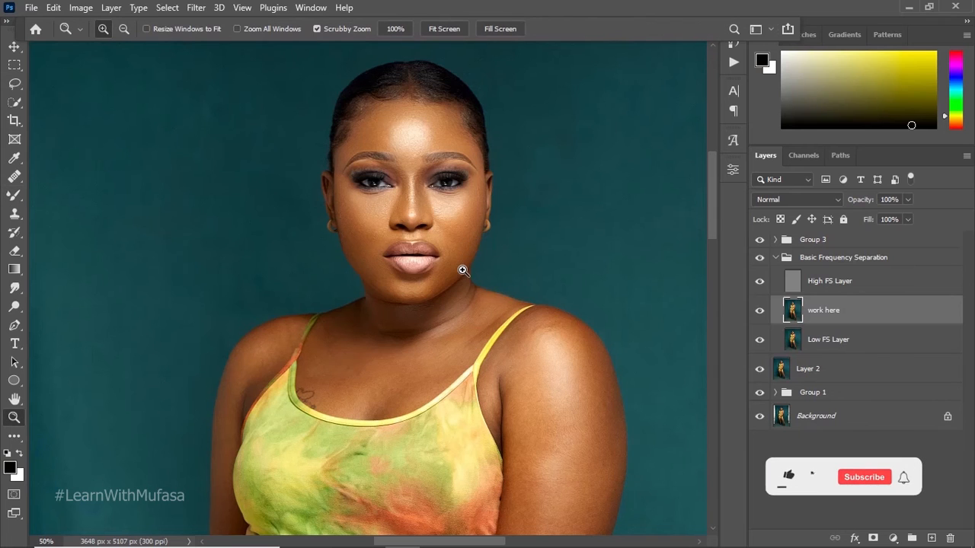
mouse_move(464, 206)
left_mouse_down()
mouse_move(505, 168)
mouse_move(446, 204)
left_mouse_up()
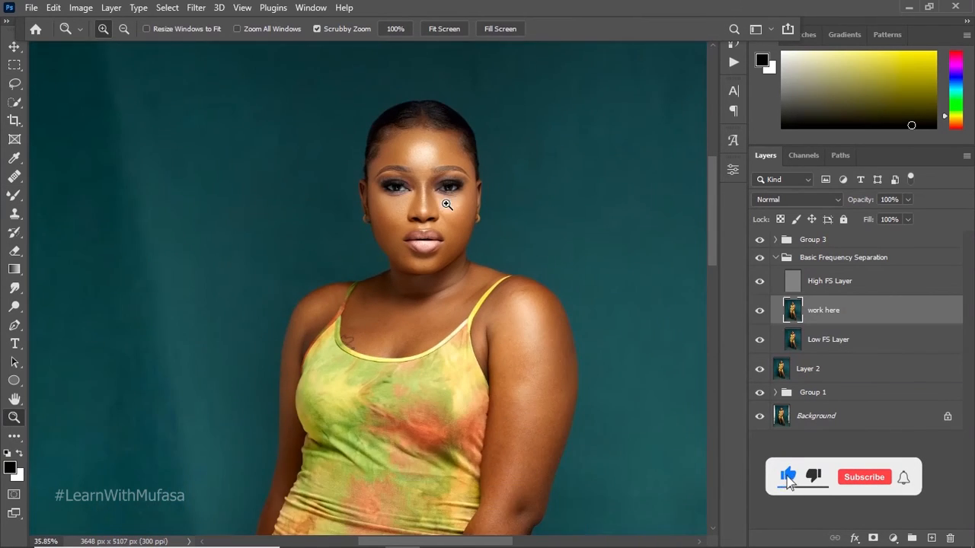
left_click(446, 205)
key("b")
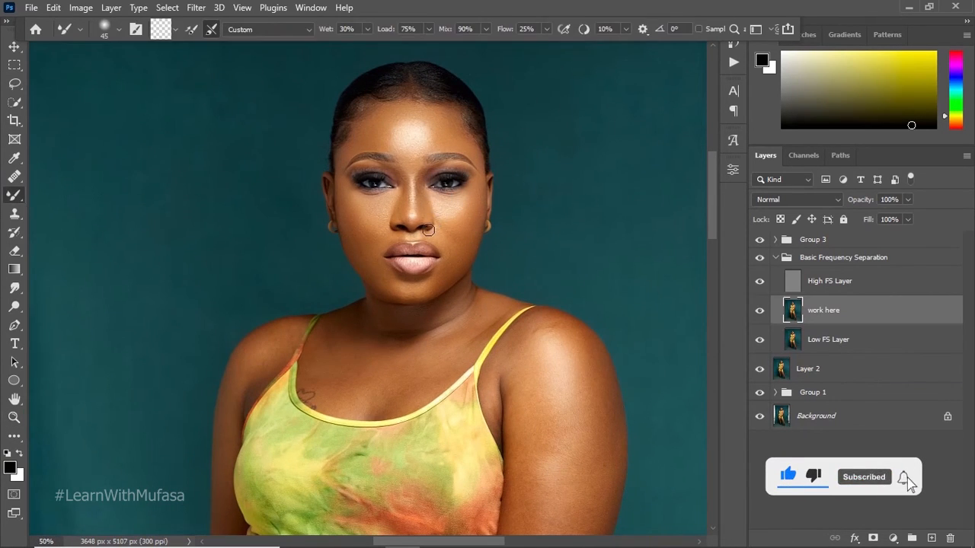
key("bracketright")
key("bracketright")
key("bracketright")
key("bracketright")
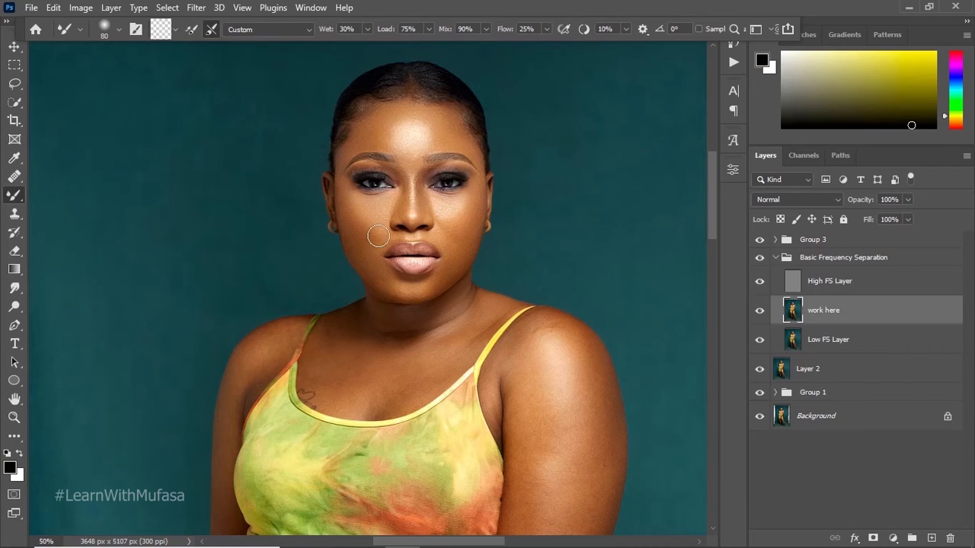
key("bracketright")
key("bracketright")
key("bracketleft")
key("bracketright")
key("bracketright")
key("bracketleft")
Step: Duplicate the "work here" layer and rename the copy as "work here 2"
key("z")
mouse_move(466, 245)
left_mouse_down()
mouse_move(506, 200)
mouse_move(446, 253)
mouse_move(496, 227)
mouse_move(464, 252)
mouse_move(492, 239)
left_mouse_up()
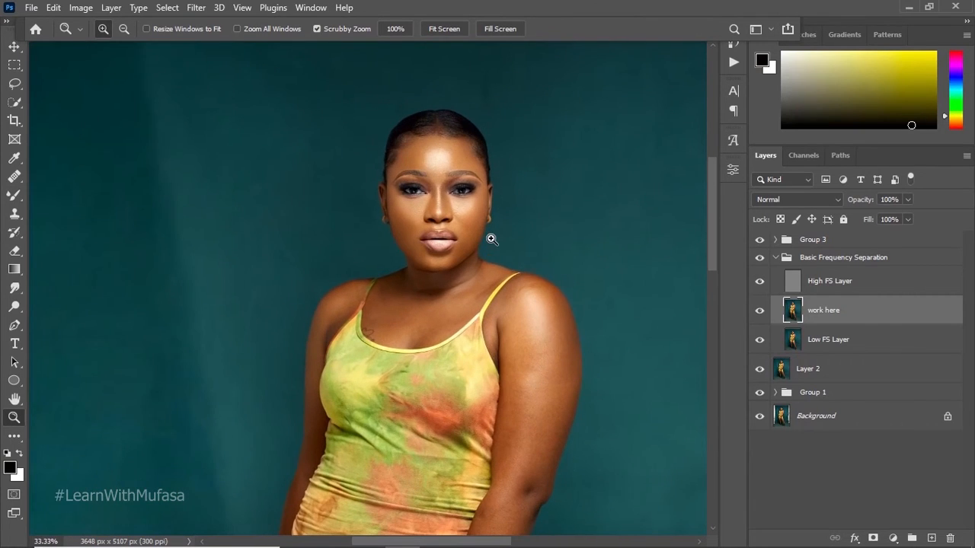
key("b")
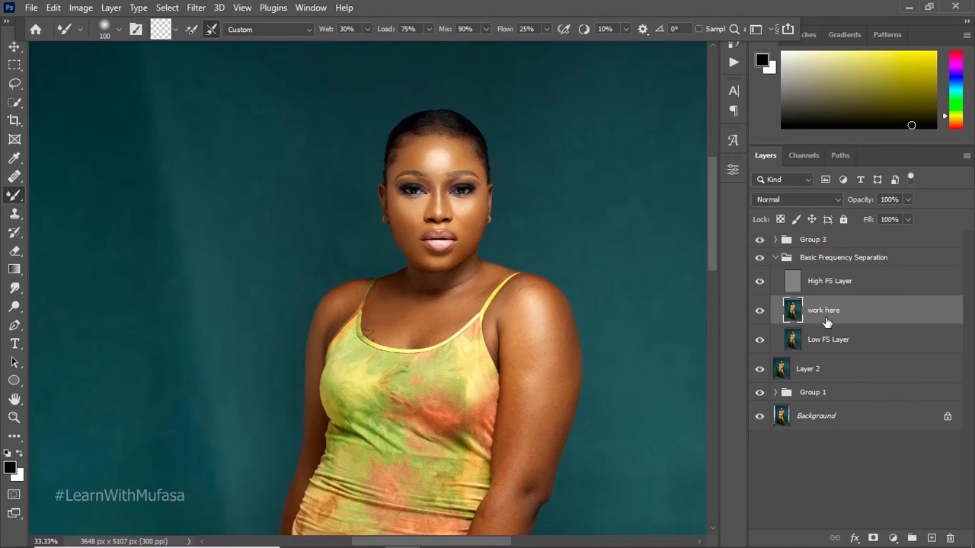
key("ctrl+j")
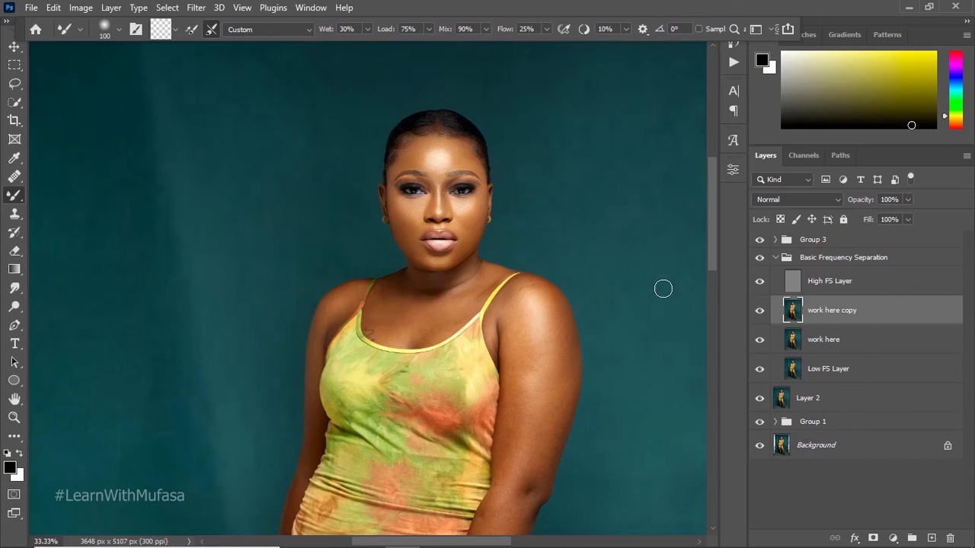
double_click(837, 312)
type("2")
key("Return")
key("super+h")
left_click(960, 391)
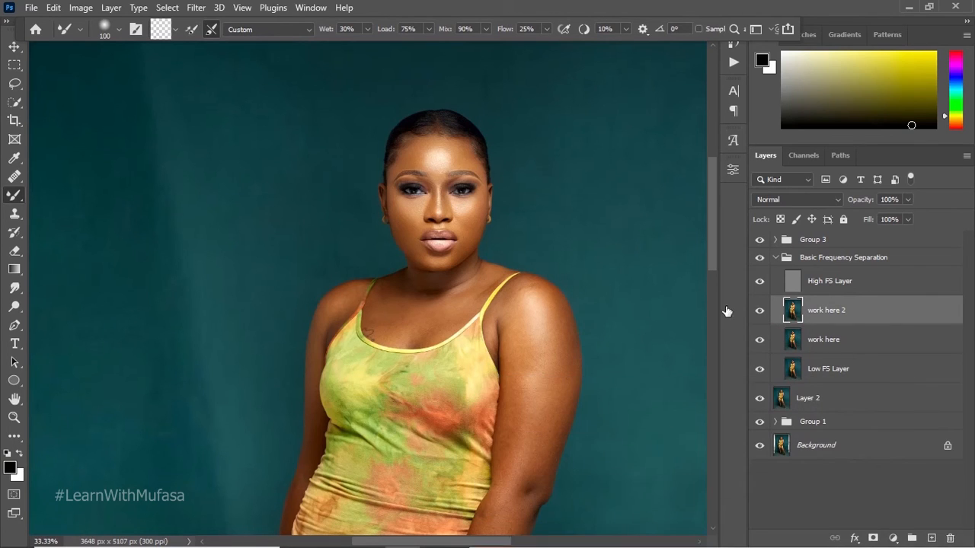
Step: Smooth the neck, chest and shoulder skin on the "work here 2" layer with the Mixer Brush, varying the brush size to suit each area
scroll(451, 246, "down", 3)
key("bracketleft")
key("bracketleft")
key("bracketleft")
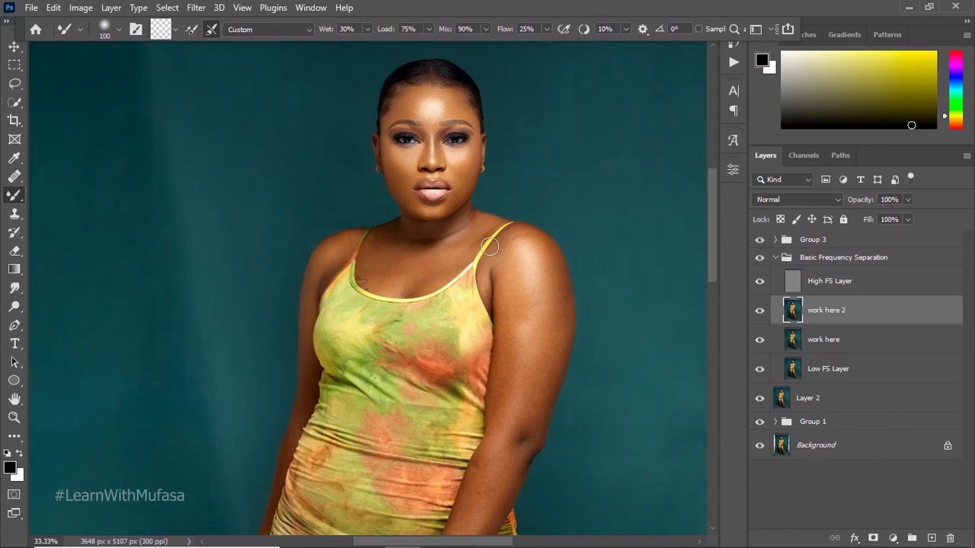
key("bracketright")
key("bracketleft")
key("bracketleft")
key("bracketleft")
key("bracketleft")
key("bracketleft")
key("bracketleft")
key("bracketleft")
key("bracketright")
key("bracketright")
key("bracketright")
key("bracketleft")
key("bracketright")
key("bracketright")
key("bracketleft")
key("bracketleft")
key("bracketleft")
key("bracketleft")
key("bracketleft")
key("bracketright")
key("bracketright")
key("bracketright")
key("bracketright")
key("bracketleft")
key("bracketleft")
key("bracketright")
key("bracketright")
key("bracketright")
key("bracketleft")
key("bracketleft")
key("bracketright")
key("bracketright")
key("bracketright")
key("bracketright")
key("bracketleft")
key("bracketleft")
key("bracketleft")
key("bracketleft")
key("bracketleft")
key("ctrl+space")
key("bracketright")
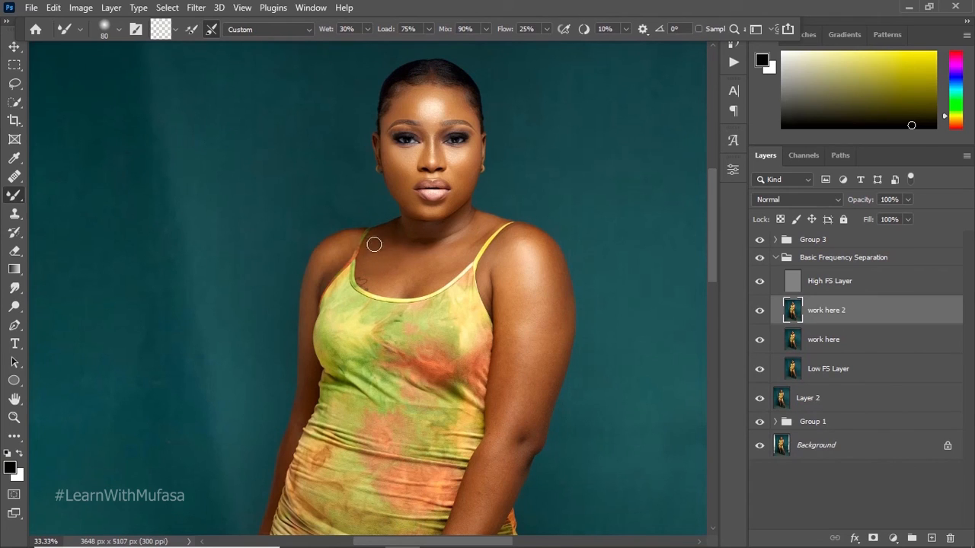
key("bracketleft")
left_click_drag(471, 239, 478, 243)
Step: Toggle the visibility of the "work here 2" layer to compare the skin before and after smoothing
left_click(760, 316)
left_click(761, 317)
left_click(761, 316)
left_click(761, 310)
Step: Blend the skin tones along the arms with the Mixer Brush, starting at size 125 and reducing it to 50 for smaller areas
key("bracketright")
key("bracketright")
key("bracketright")
key("z")
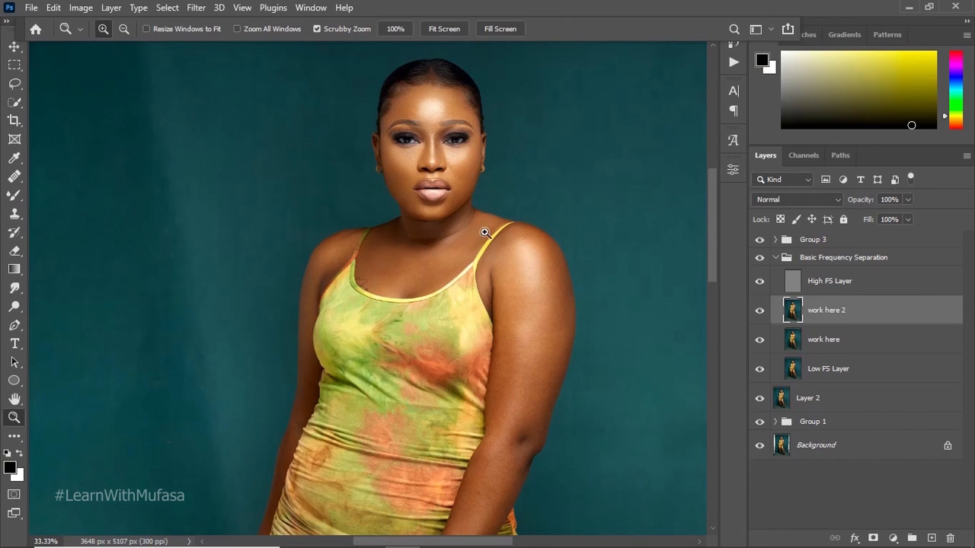
left_click(474, 201, "alt")
left_click(445, 226)
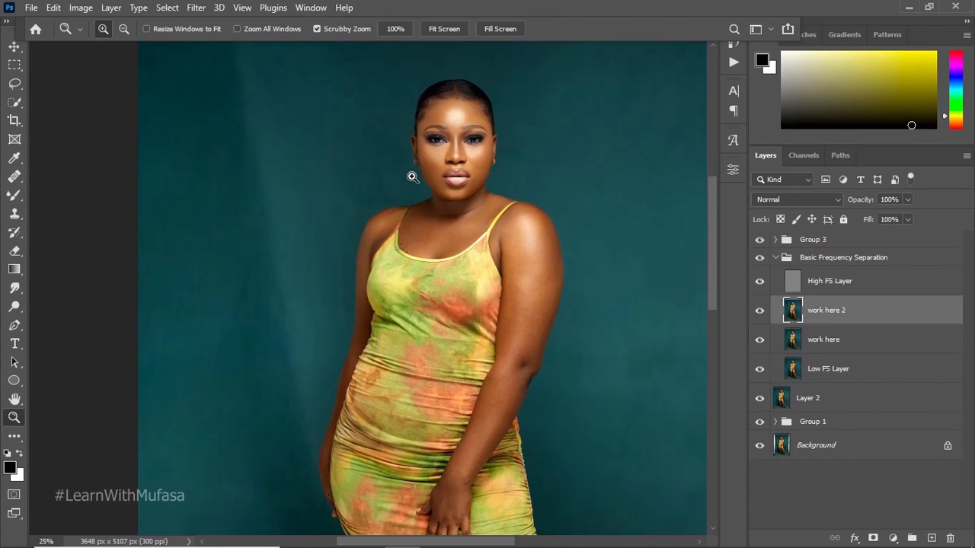
key("b")
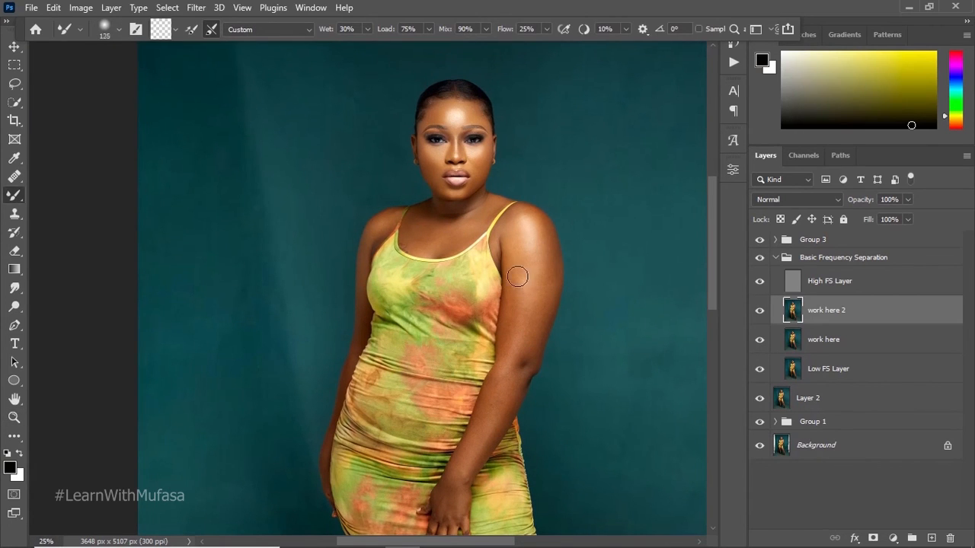
key("bracketleft")
key("bracketright")
key("bracketleft")
key("bracketleft")
key("bracketright")
key("bracketleft")
key("bracketleft")
key("bracketleft")
key("bracketleft")
Step: Smooth the forearm, hand and fingers resting on the dress with a small Mixer Brush at about size 45 to 50
scroll(714, 301, "down", 5)
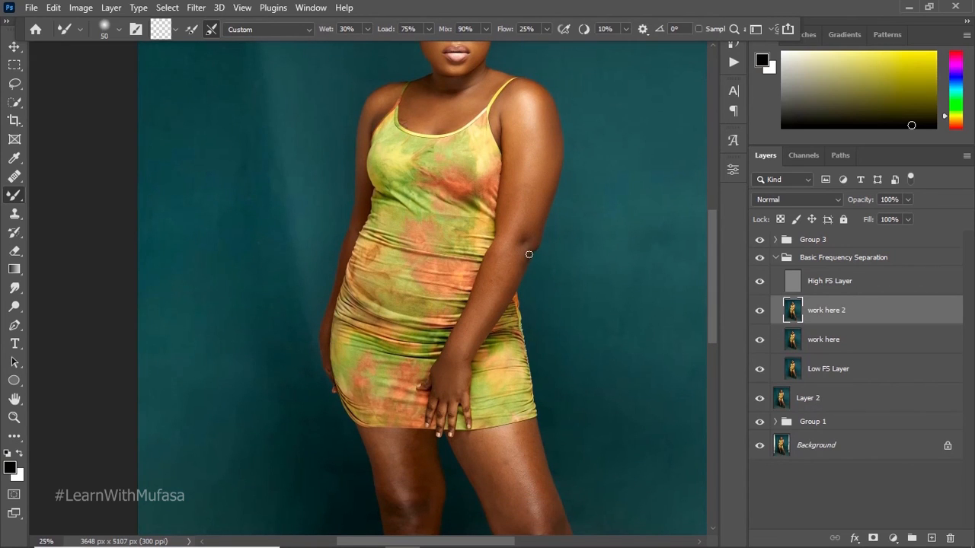
key("bracketleft")
left_click_drag(440, 420, 444, 401)
key("bracketright")
mouse_move(452, 431)
left_mouse_down()
mouse_move(469, 414)
mouse_move(467, 395)
left_mouse_up()
scroll(686, 284, "up", 1)
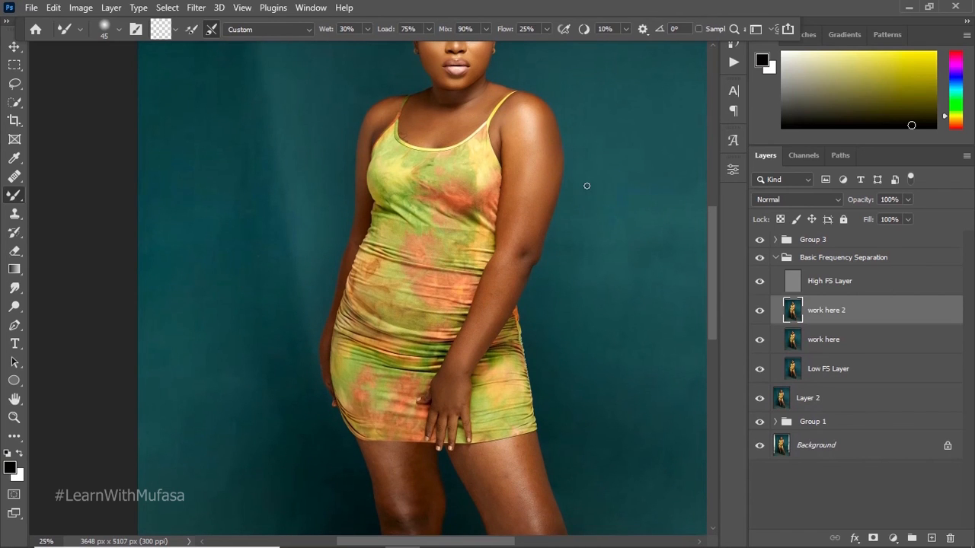
key("z")
left_click_drag(556, 222, 462, 273)
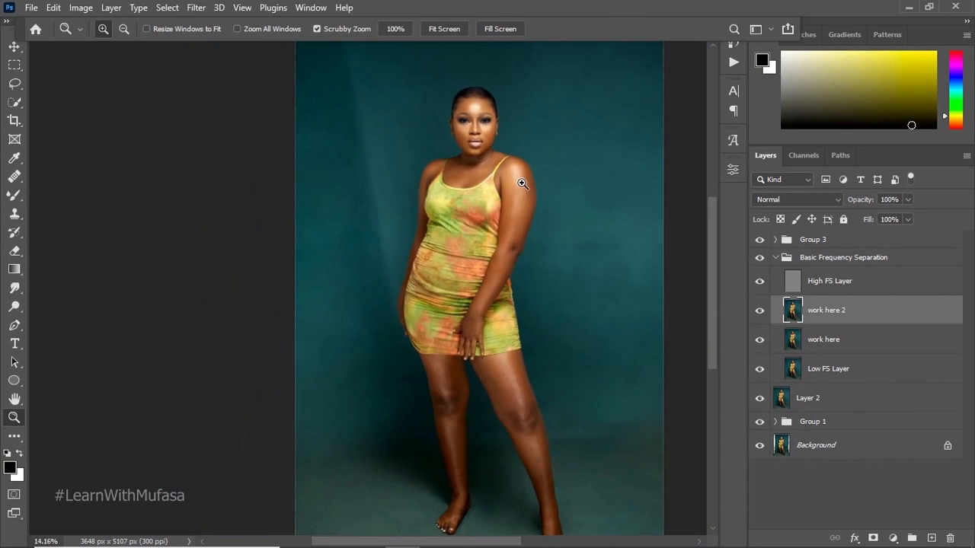
left_click_drag(501, 114, 430, 144)
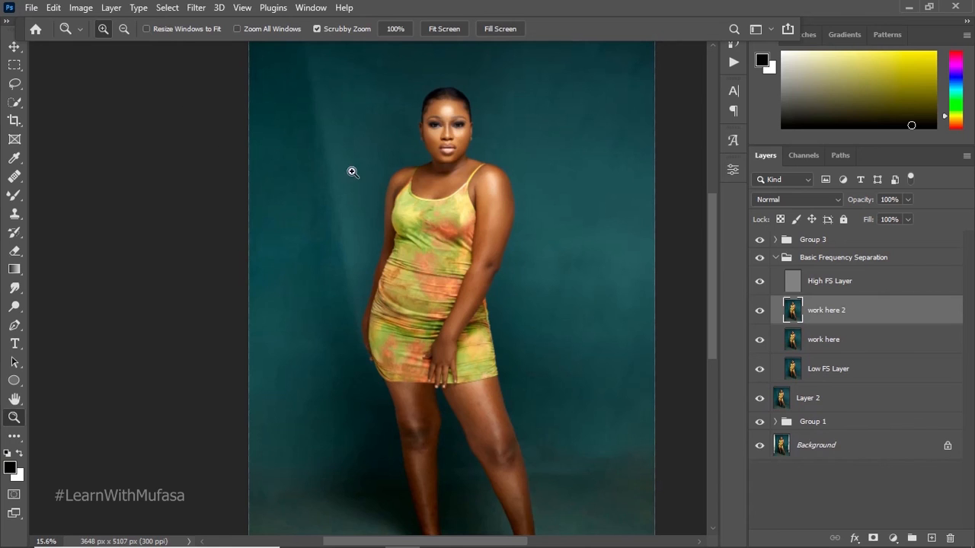
mouse_move(495, 109)
left_mouse_down()
mouse_move(533, 98)
mouse_move(511, 102)
left_mouse_up()
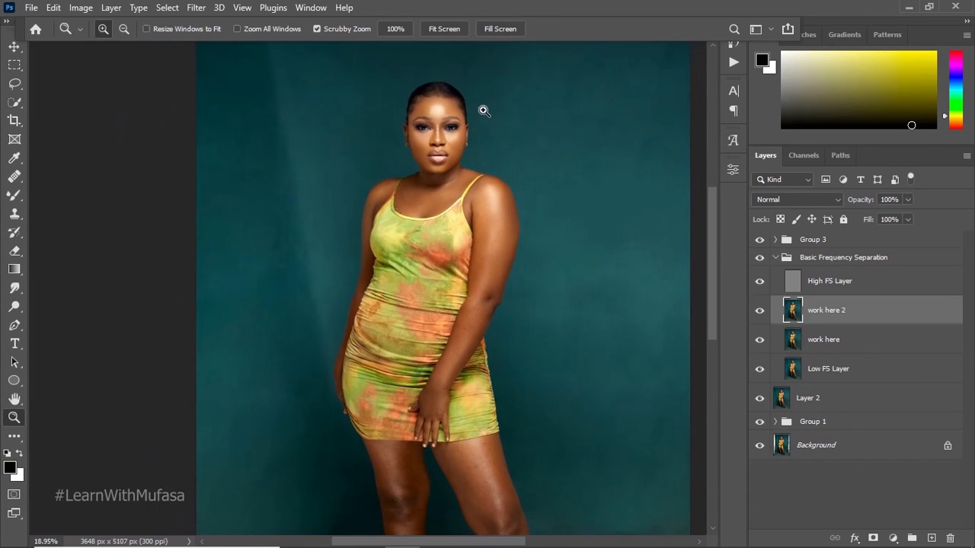
mouse_move(487, 120)
left_mouse_down()
mouse_move(478, 118)
mouse_move(500, 109)
left_mouse_up()
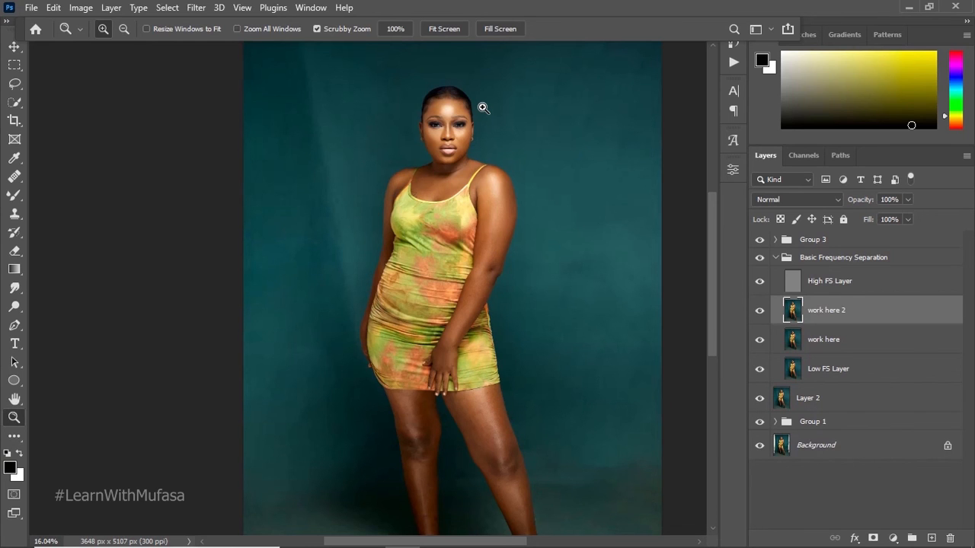
scroll(704, 323, "down", 3)
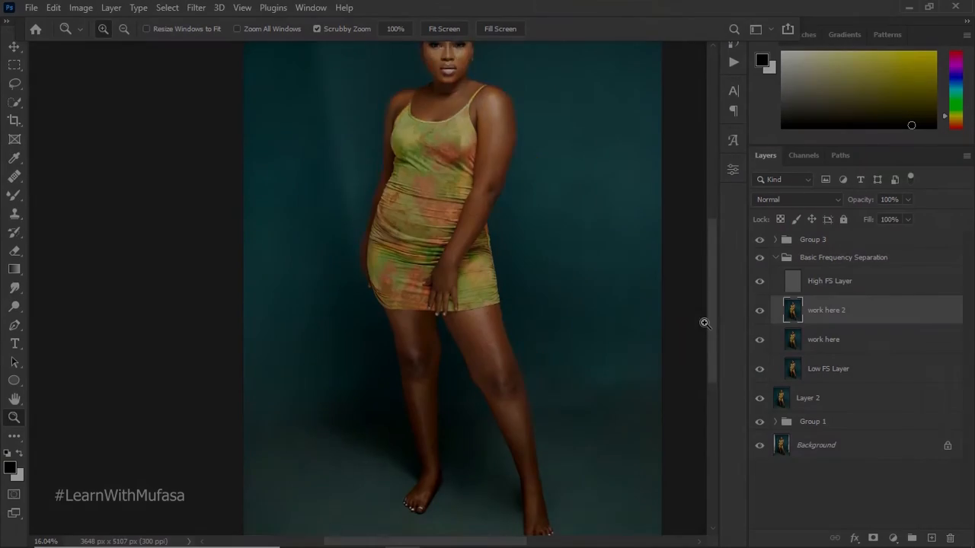